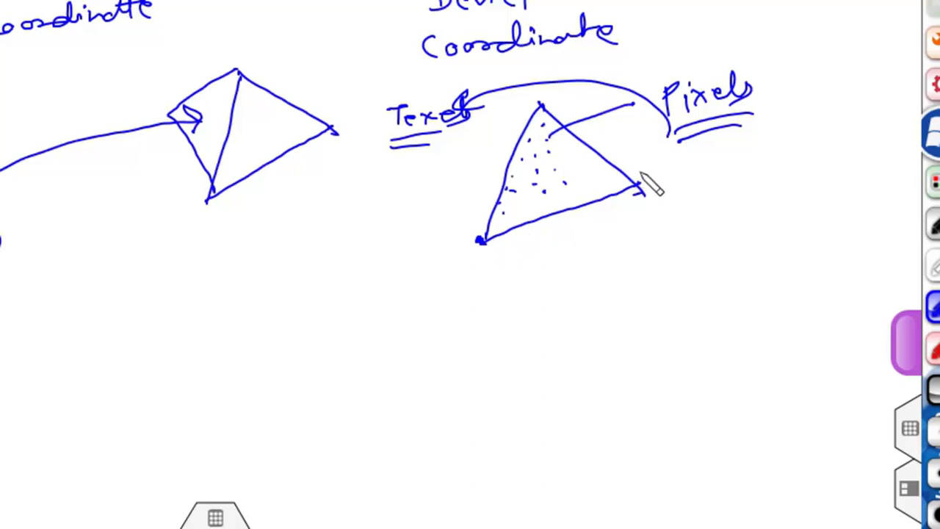
Label the corners of the triangle under Device Coordinate with (0,0), (0,1) and (1,1).
mouse_move(461, 258)
left_mouse_down()
mouse_move(455, 288)
mouse_move(477, 268)
mouse_move(497, 280)
mouse_move(506, 264)
left_mouse_up()
left_click_drag(519, 253, 524, 279)
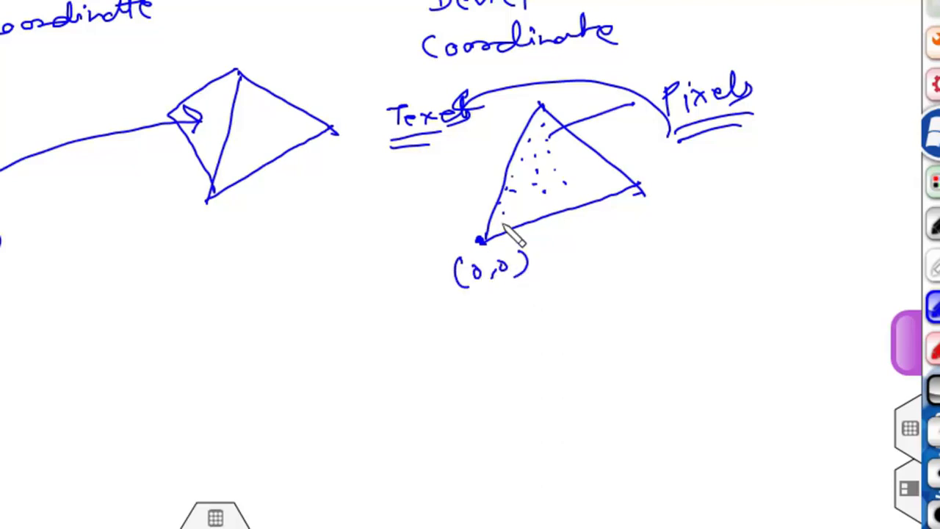
mouse_move(549, 84)
left_mouse_down()
mouse_move(546, 102)
mouse_move(573, 99)
left_mouse_up()
left_click_drag(582, 84, 582, 97)
left_click_drag(592, 80, 595, 97)
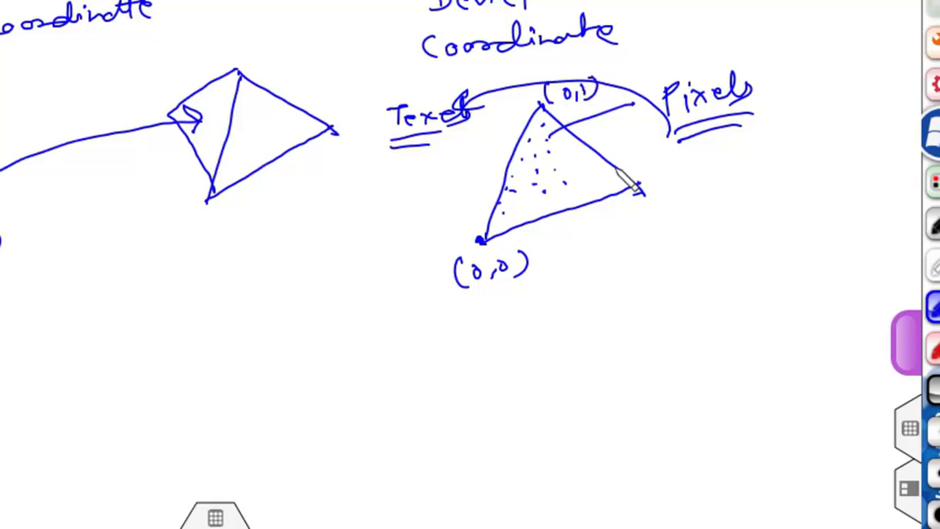
mouse_move(658, 186)
left_mouse_down()
mouse_move(654, 210)
mouse_move(674, 212)
left_mouse_up()
left_click_drag(687, 188, 686, 207)
left_click_drag(708, 183, 705, 209)
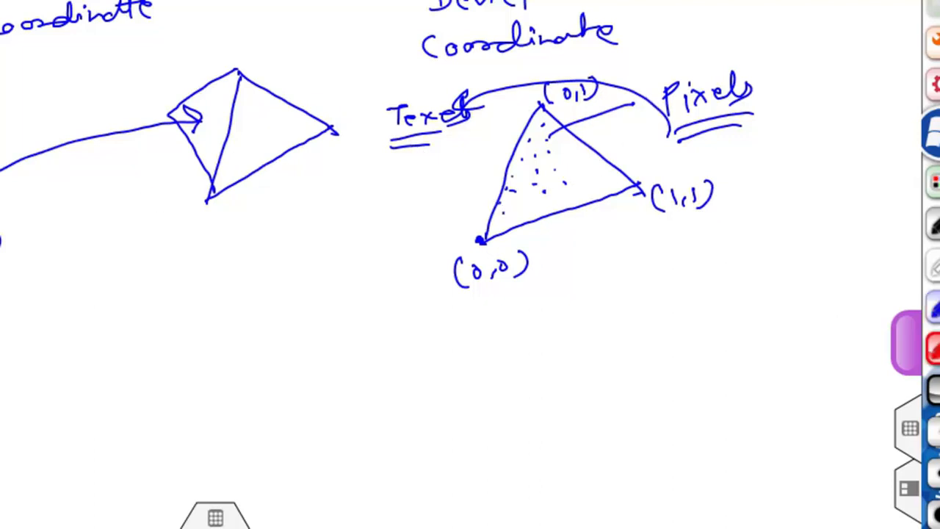
Write (0.5,0.5) and (0,0.5) in red on the smiley texture square and mark point P1 on the triangle's edge.
left_click_drag(229, 299, 300, 286)
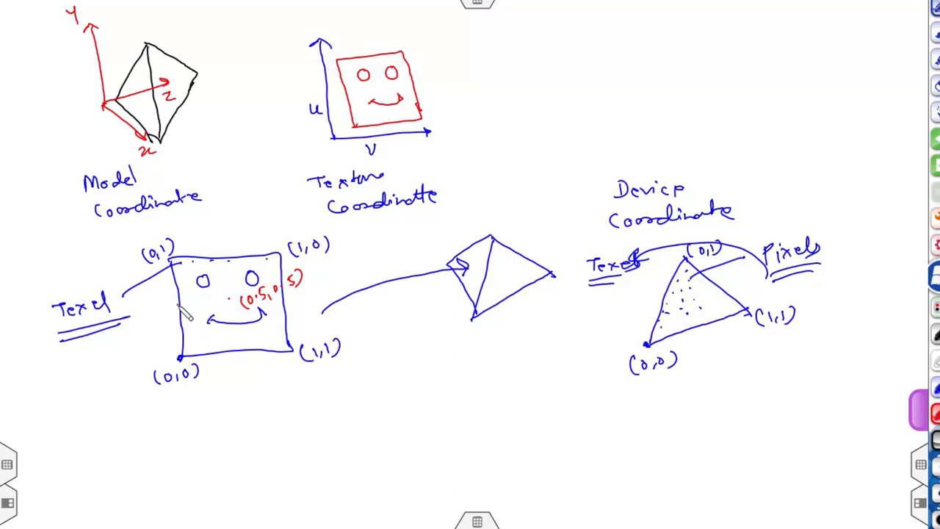
mouse_move(138, 317)
left_mouse_down()
mouse_move(136, 328)
mouse_move(176, 303)
mouse_move(180, 311)
left_mouse_up()
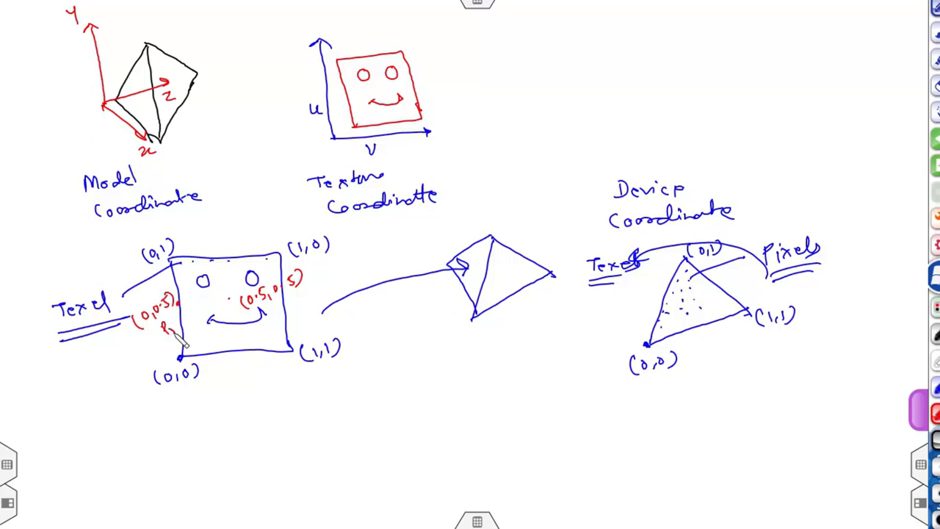
left_click(665, 290)
left_click_drag(616, 296, 619, 291)
Label point P2 in red on the lower edges of the square and triangle, and P3 inside the square.
left_click_drag(245, 359, 266, 373)
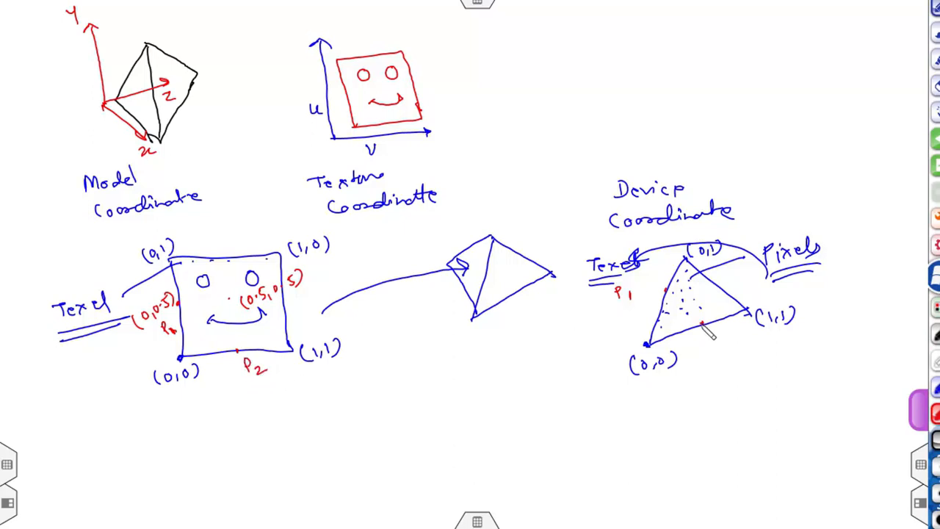
left_click_drag(712, 333, 721, 342)
left_click_drag(201, 324, 212, 336)
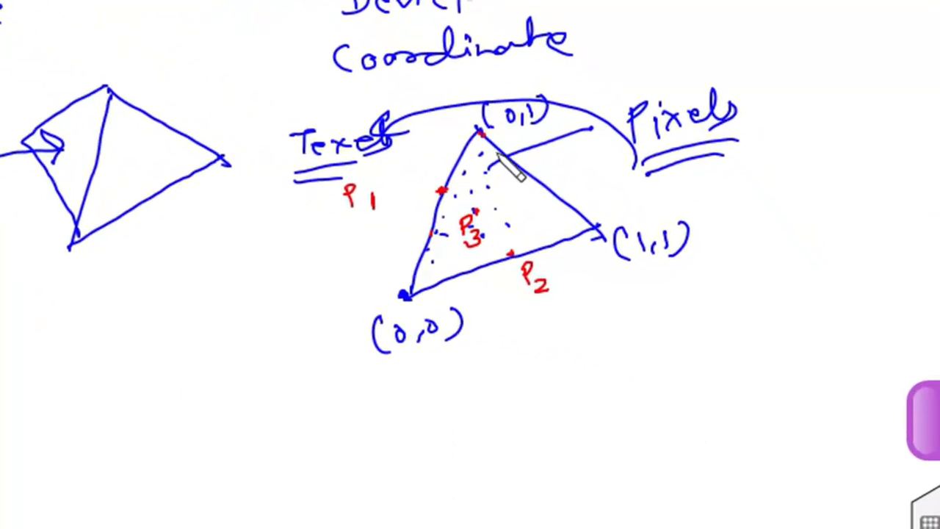
Draw two red arcs inside the device coordinate triangle and write an underlined "Texel → Pixel" below it.
mouse_move(495, 149)
left_mouse_down()
mouse_move(494, 163)
mouse_move(518, 162)
left_mouse_up()
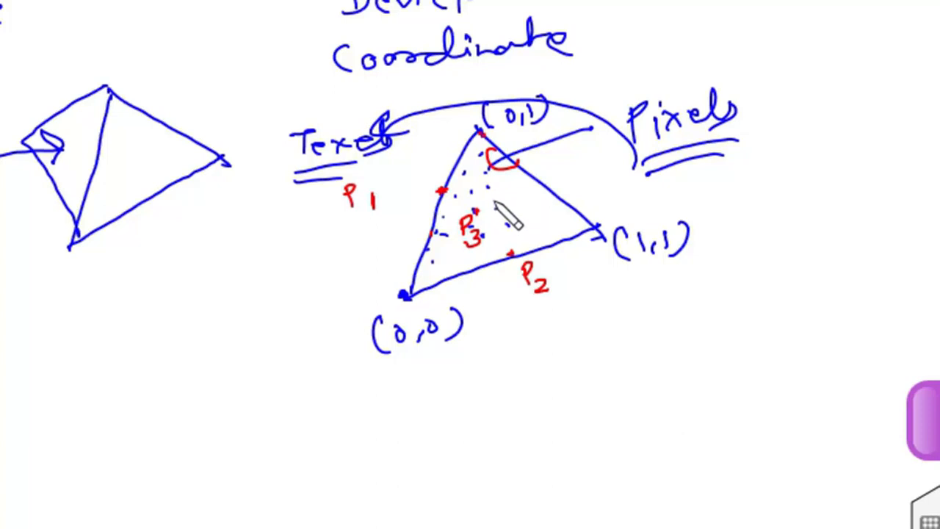
mouse_move(491, 193)
left_mouse_down()
mouse_move(493, 213)
mouse_move(562, 192)
left_mouse_up()
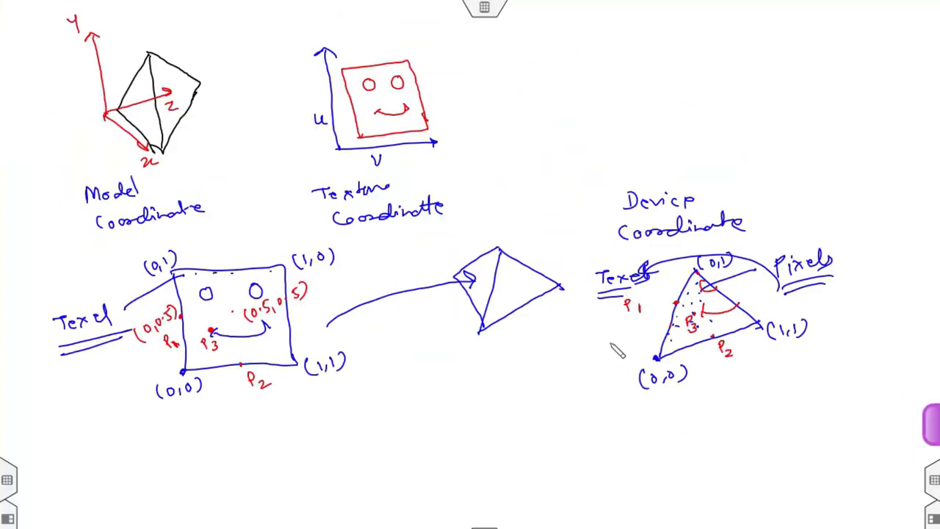
mouse_move(672, 425)
left_mouse_down()
mouse_move(688, 436)
mouse_move(742, 441)
mouse_move(832, 433)
mouse_move(837, 422)
left_mouse_up()
left_click_drag(703, 451, 856, 438)
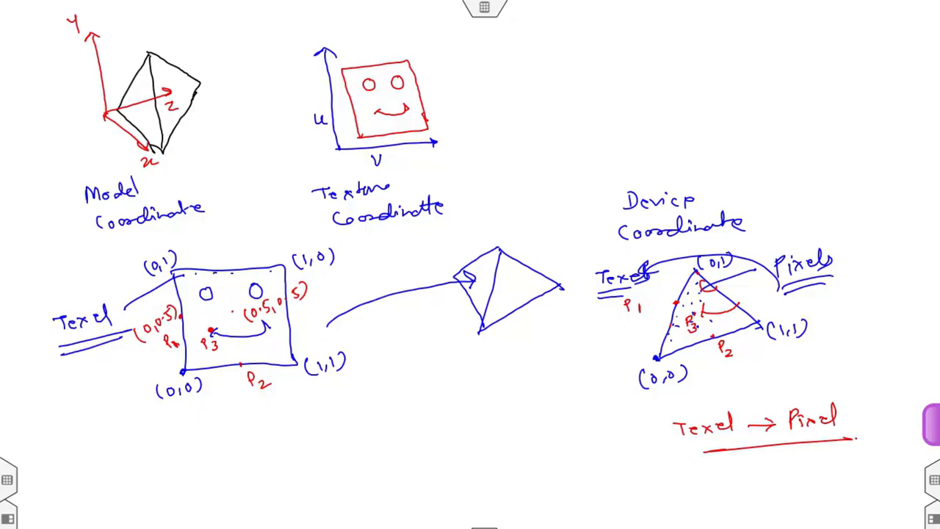
Switch to Unity and add a sphere to the untitled scene.
key("alt+Tab")
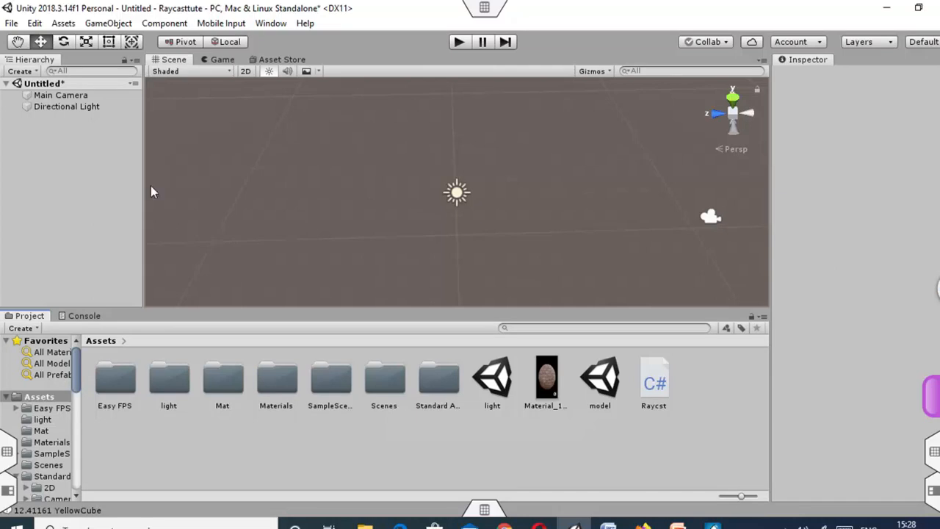
right_click(47, 144)
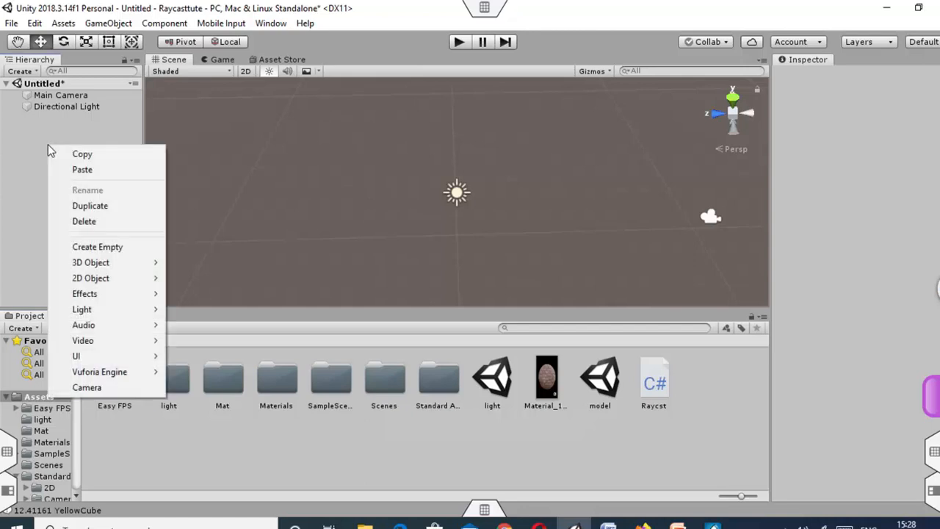
mouse_move(110, 265)
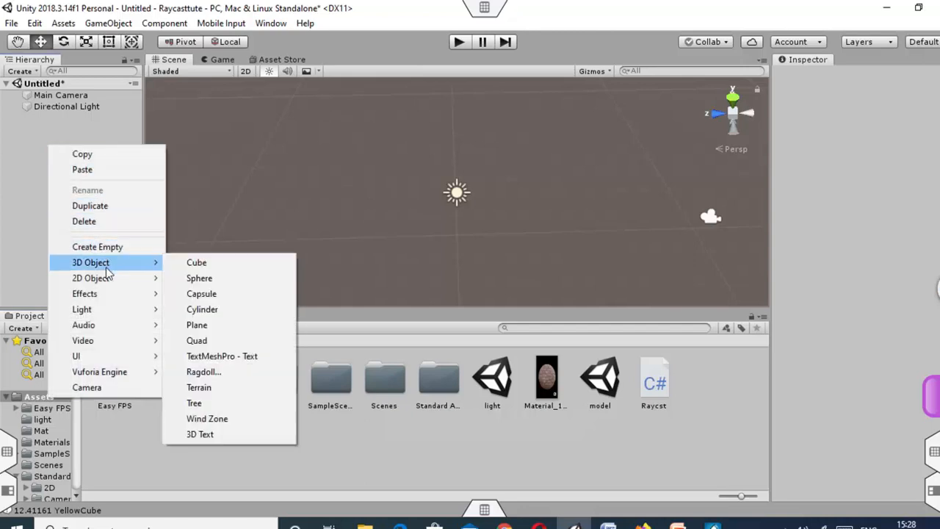
left_click(204, 279)
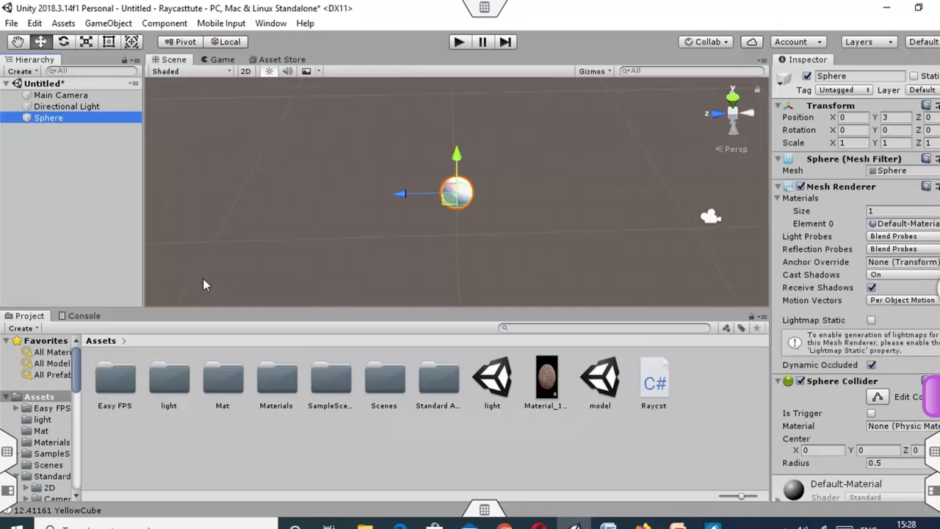
left_click(456, 204)
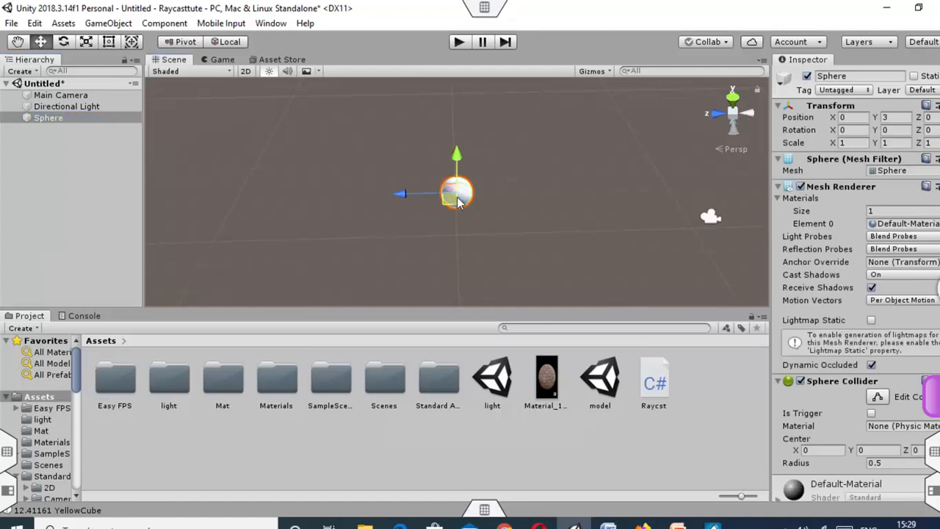
scroll(470, 196, "up", 5)
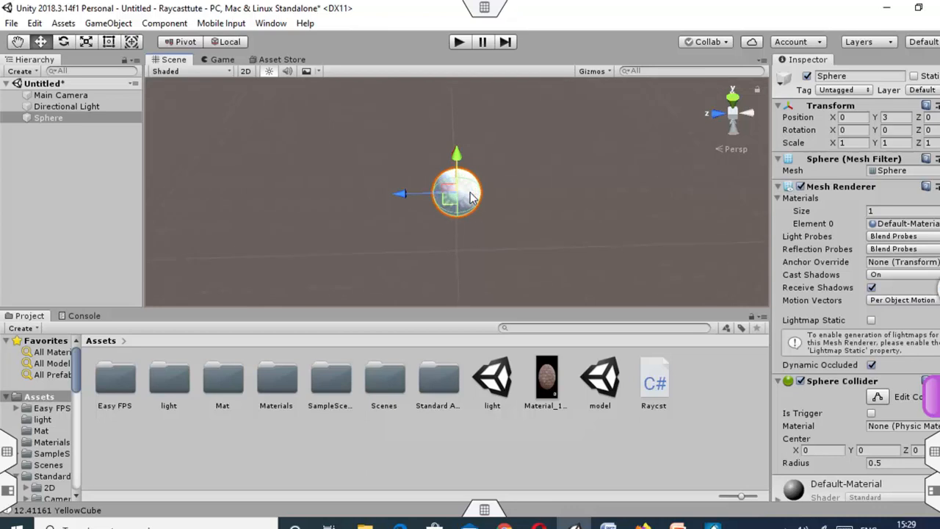
left_click(567, 242)
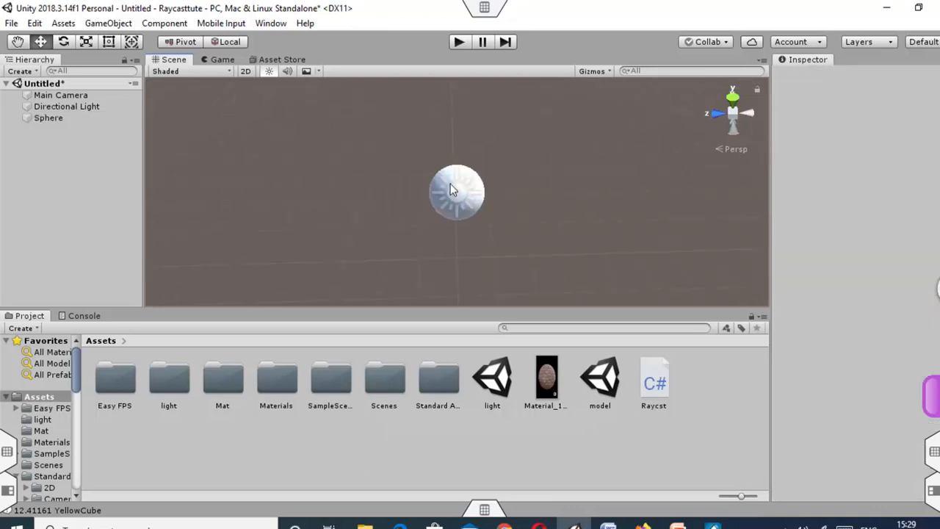
Create a new material in the Assets folder, keeping its default name.
right_click(673, 442)
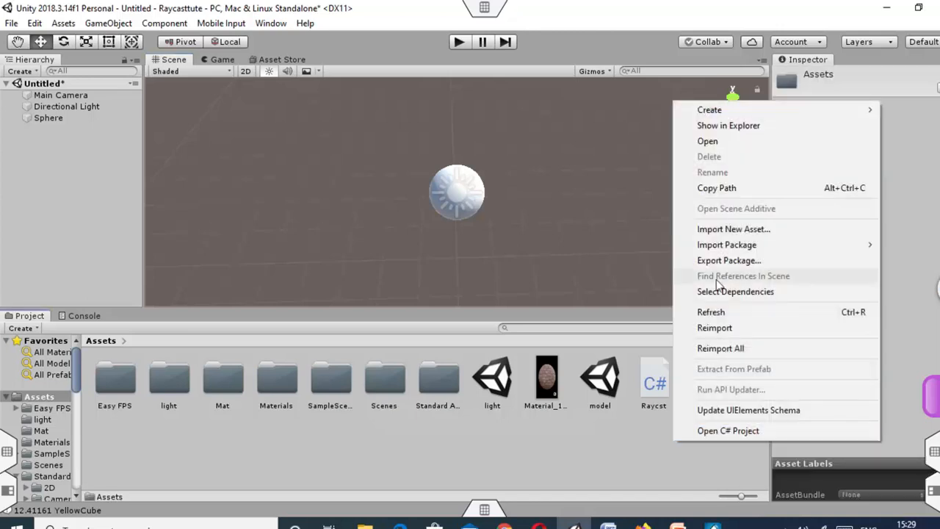
mouse_move(710, 111)
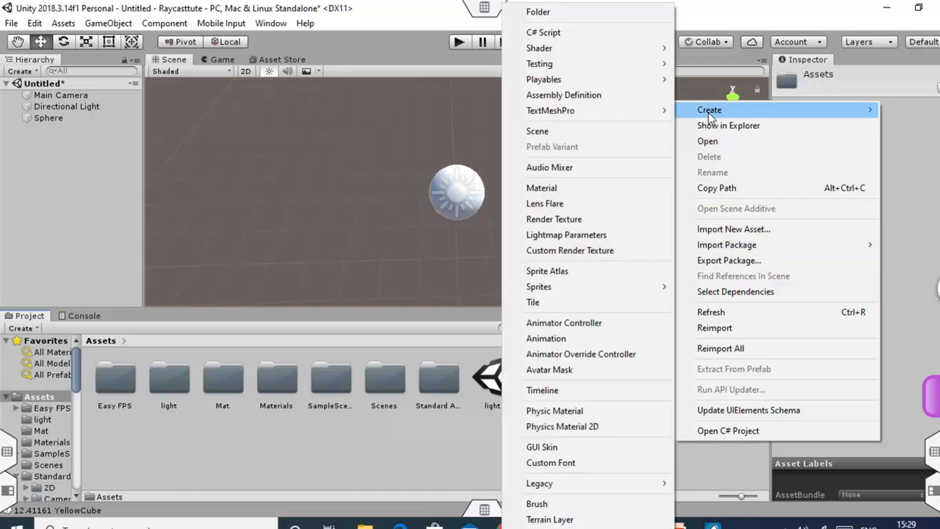
left_click(560, 188)
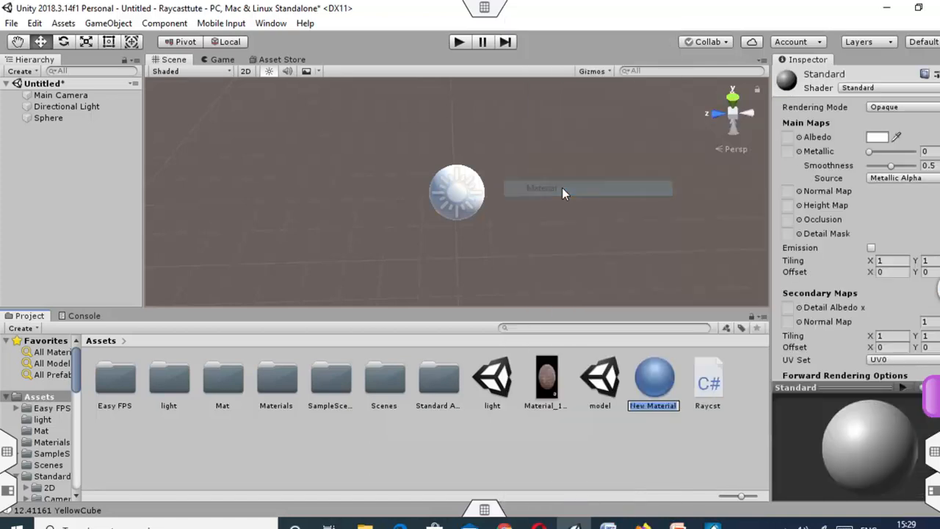
key("Return")
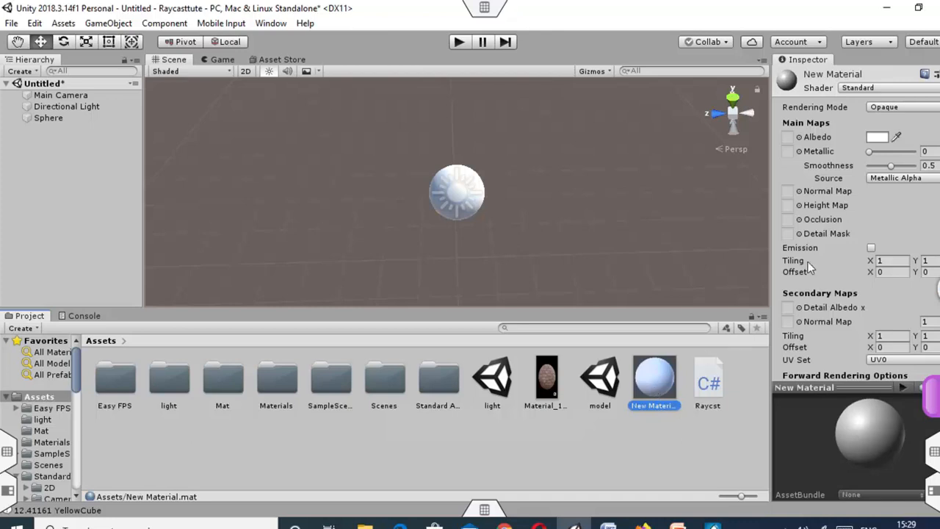
Set the new material's albedo color to red F11212 and apply the material to the sphere.
left_click(876, 139)
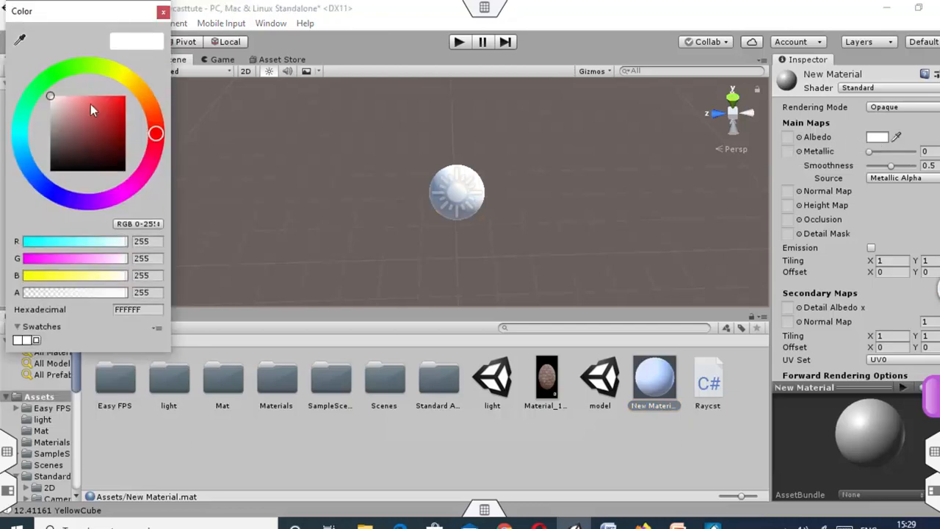
left_click(121, 101)
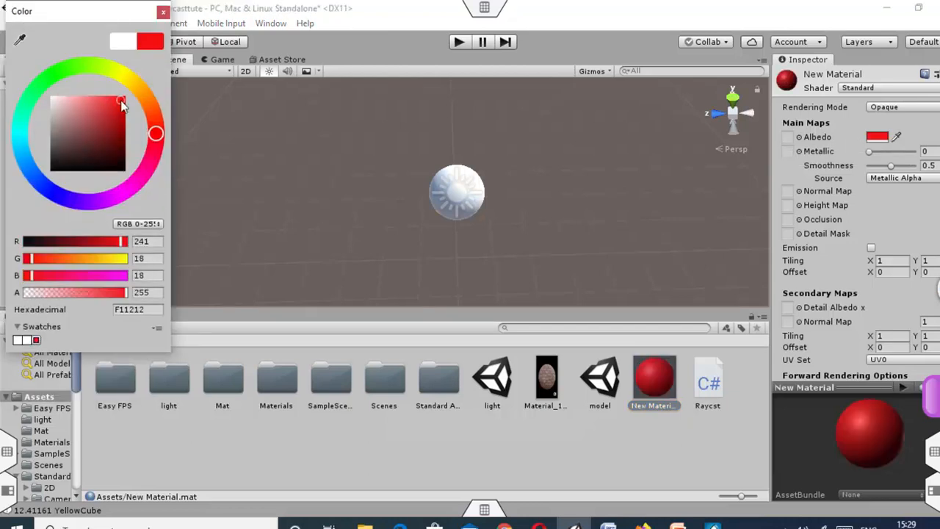
left_click(162, 12)
left_click(659, 387)
left_click_drag(586, 330, 477, 213)
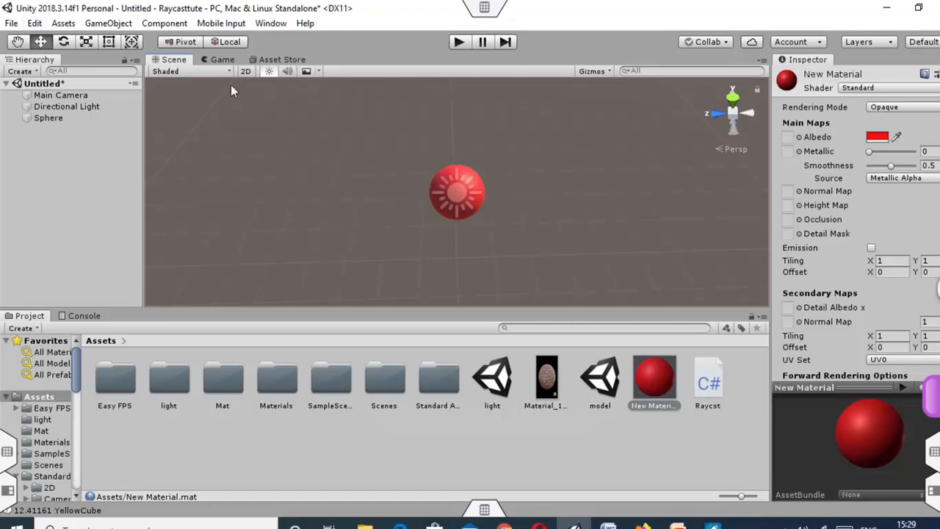
Move the Directional Light away from the sphere, to about X -1.2 and Y 5.
left_click(470, 192)
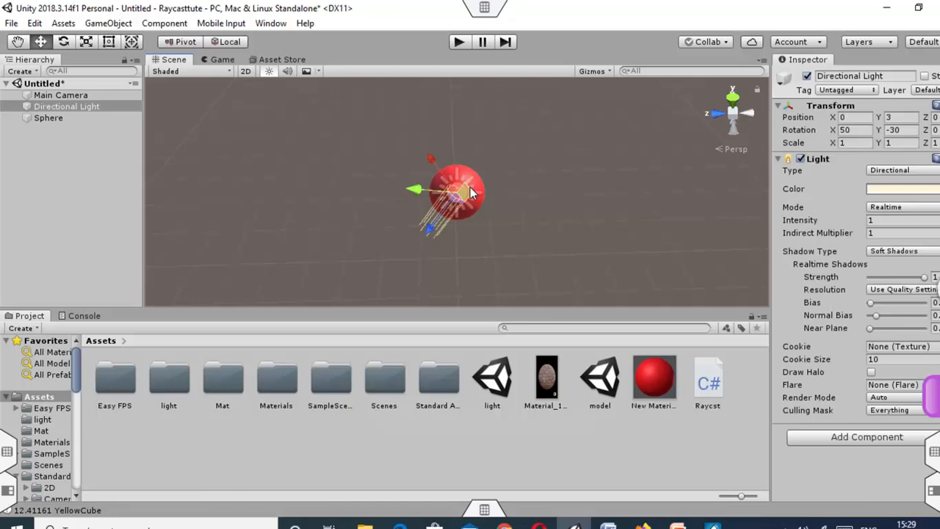
left_click_drag(420, 189, 319, 195)
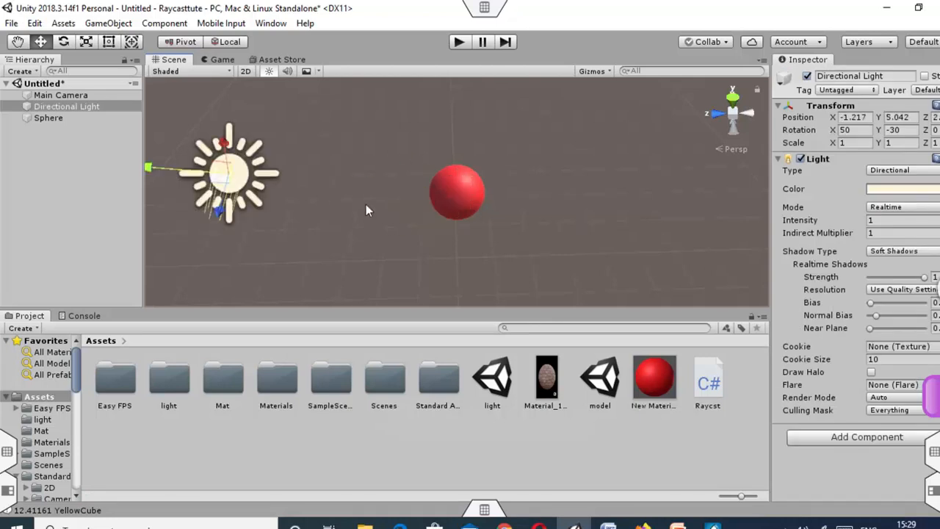
left_click(471, 202)
left_click_drag(471, 203, 479, 198)
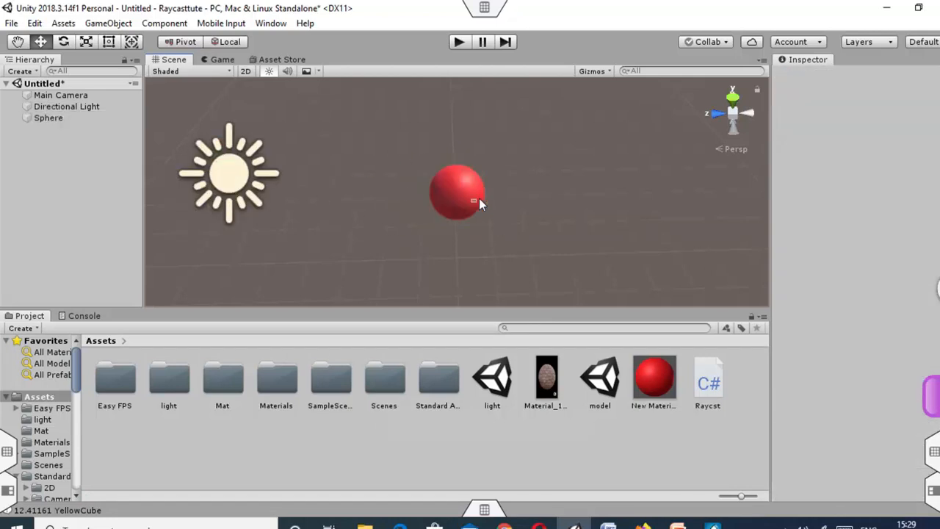
scroll(482, 197, "up", 3)
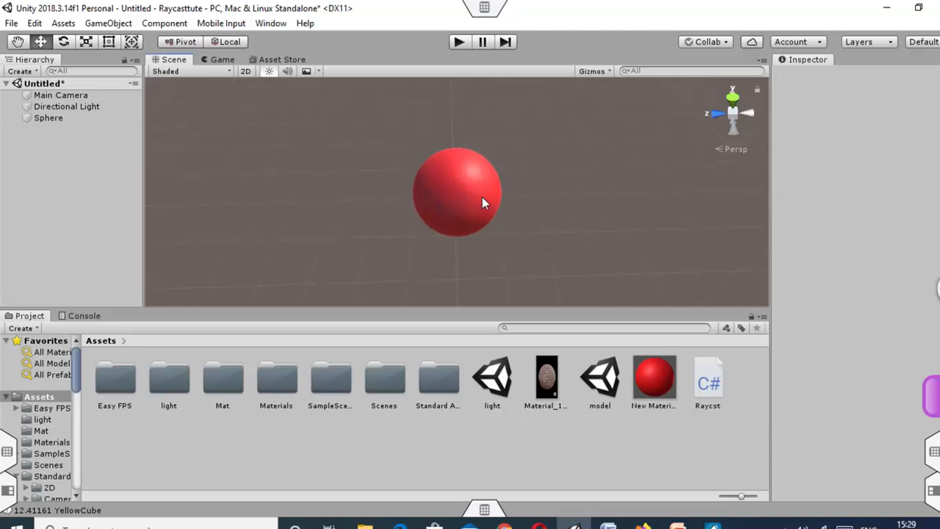
Set the red material's Metallic value to 0.97 and its Smoothness to 0.69.
left_click(668, 406)
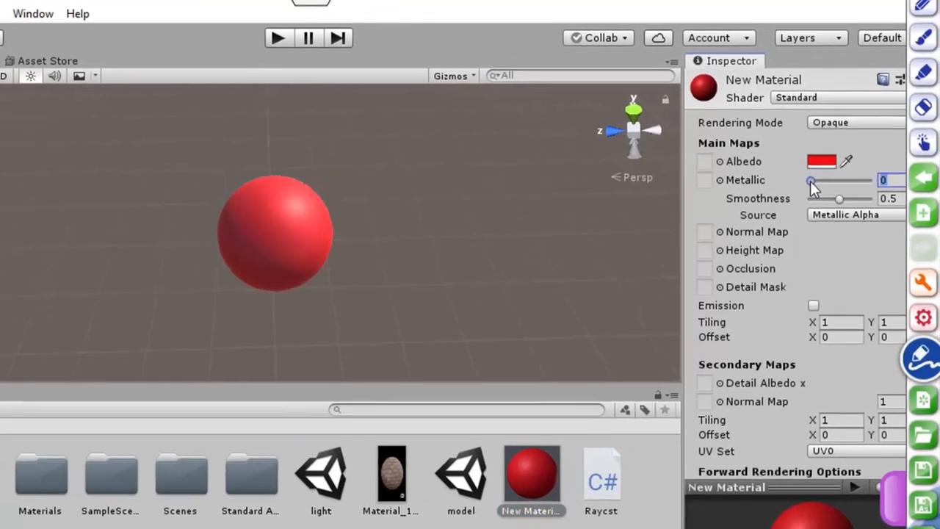
left_click_drag(869, 152, 872, 152)
left_click_drag(812, 182, 866, 183)
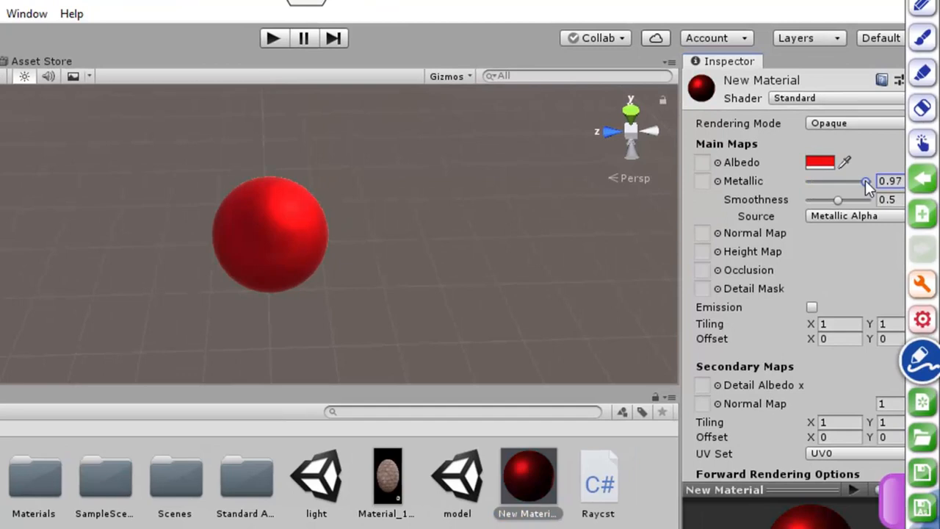
left_click(370, 248)
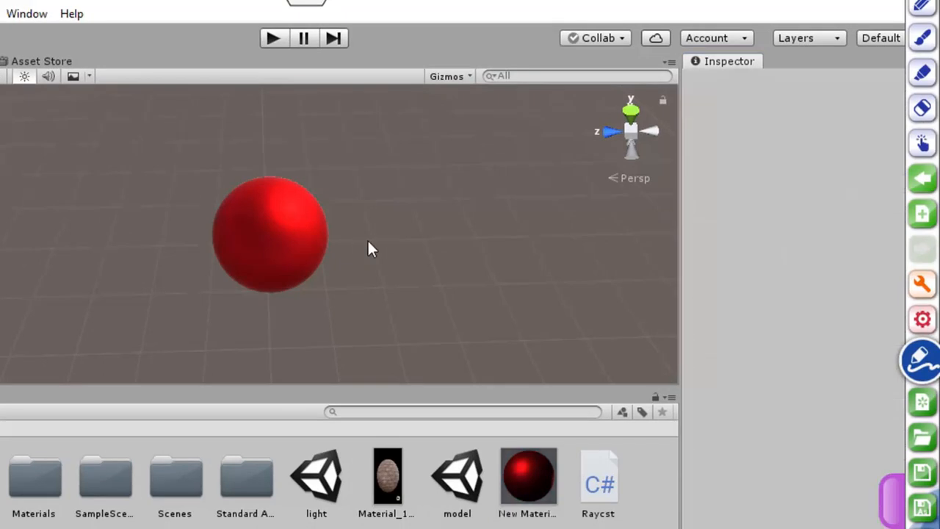
scroll(369, 248, "up", 5)
scroll(369, 248, "down", 3)
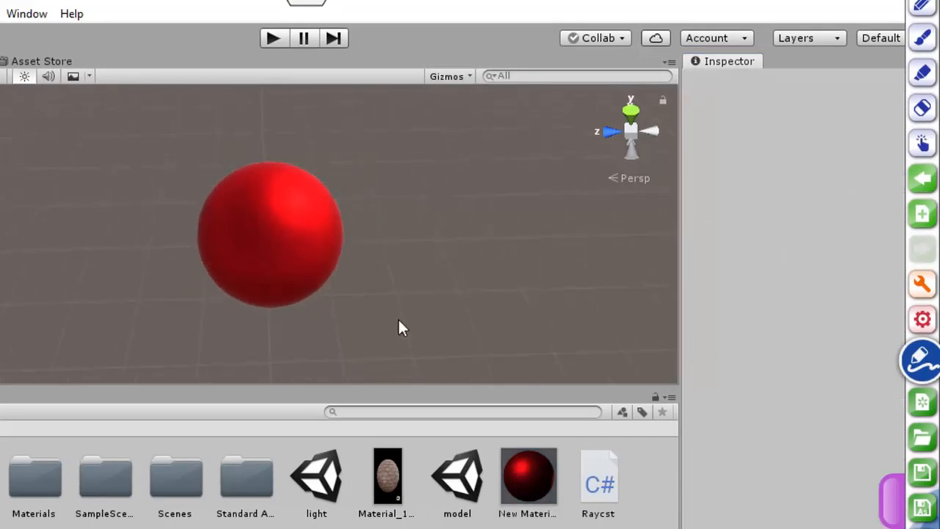
left_click(521, 483)
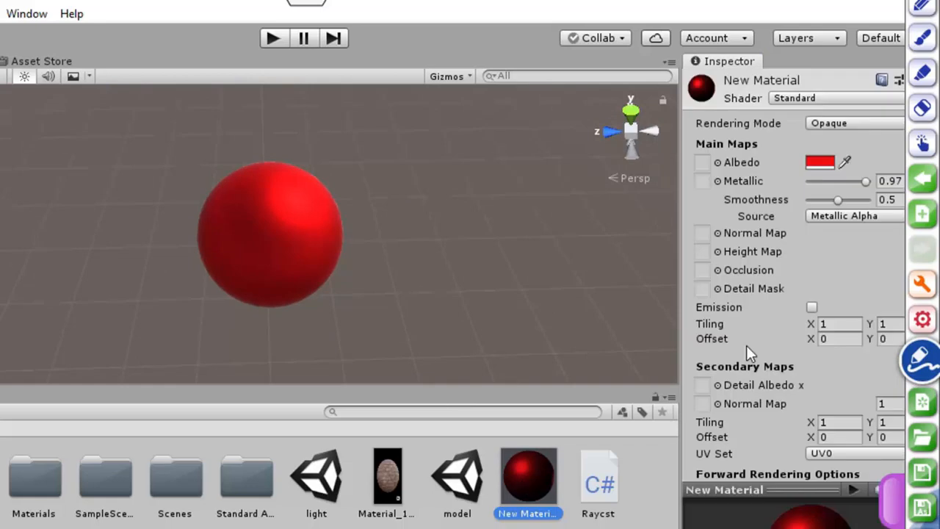
mouse_move(843, 207)
left_mouse_down()
mouse_move(816, 206)
mouse_move(857, 208)
mouse_move(849, 206)
left_mouse_up()
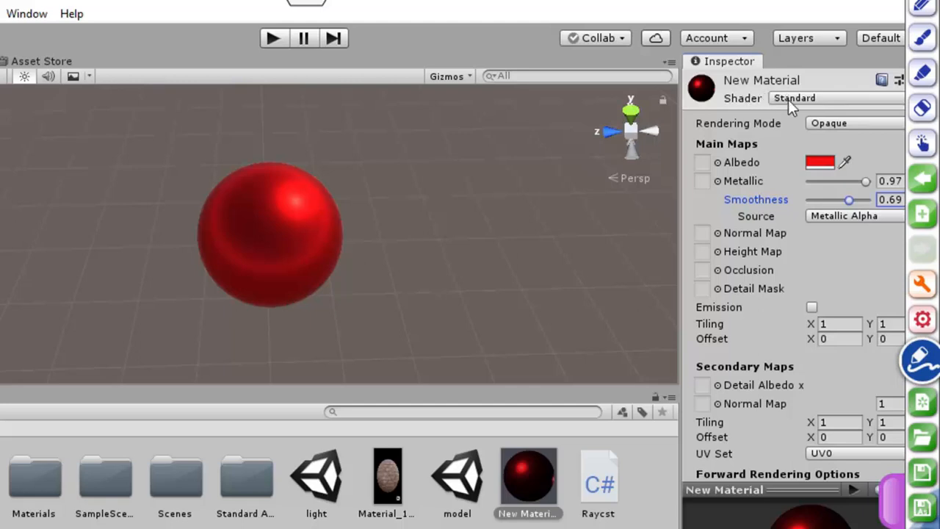
left_click(823, 98)
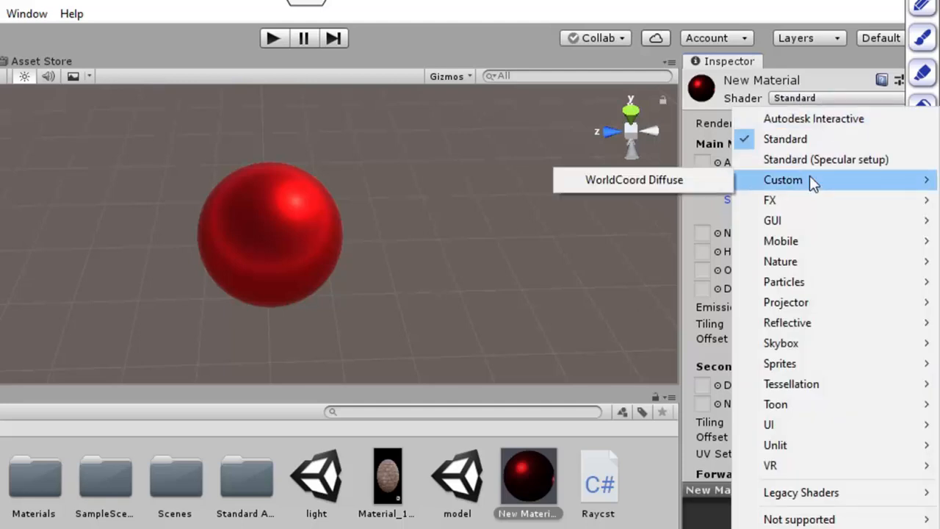
mouse_move(778, 522)
left_click(649, 476)
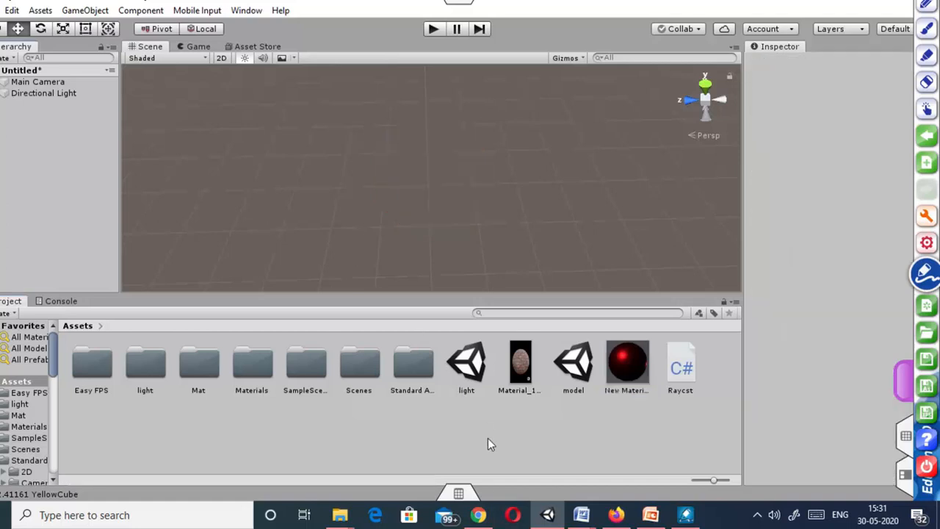
Switch to Chrome and look through the texture categories and sample materials on 3dtextures.me.
left_click(478, 515)
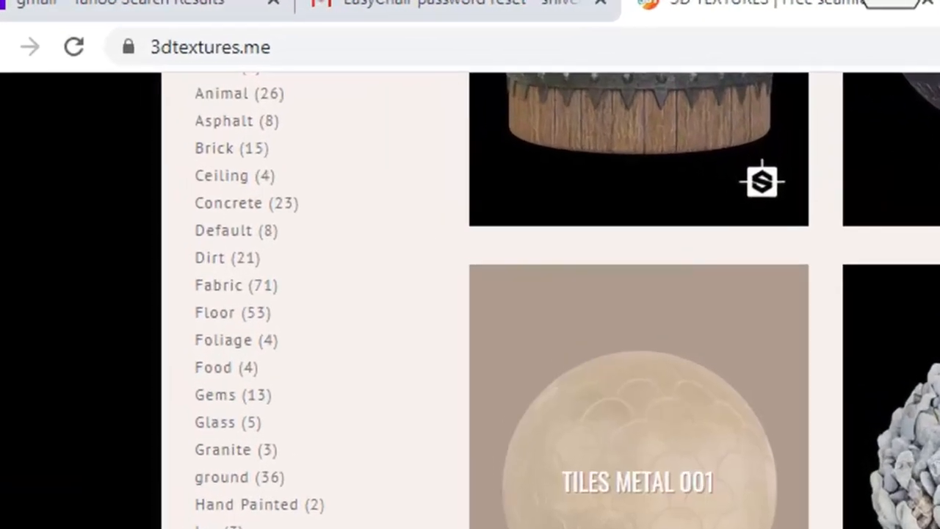
left_click(484, 485)
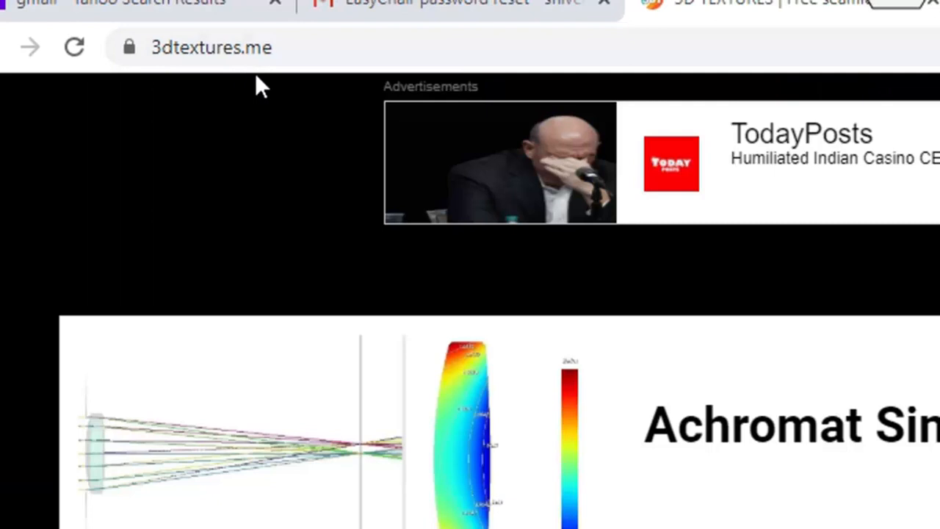
scroll(720, 348, "down", 10)
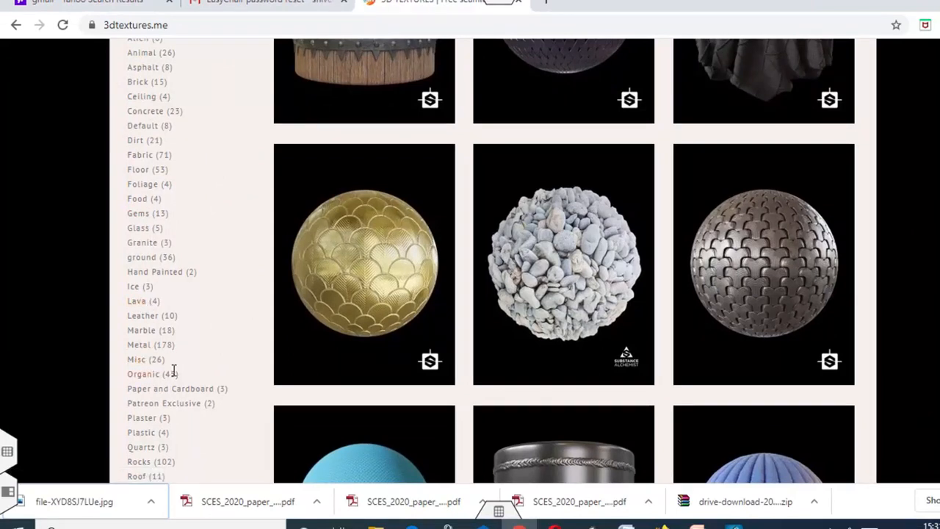
scroll(206, 300, "up", 3)
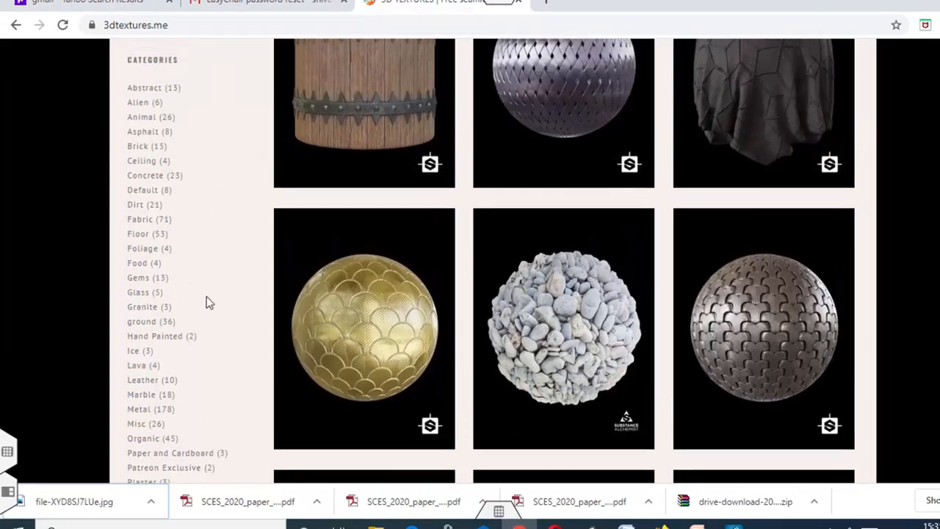
scroll(208, 302, "up", 1)
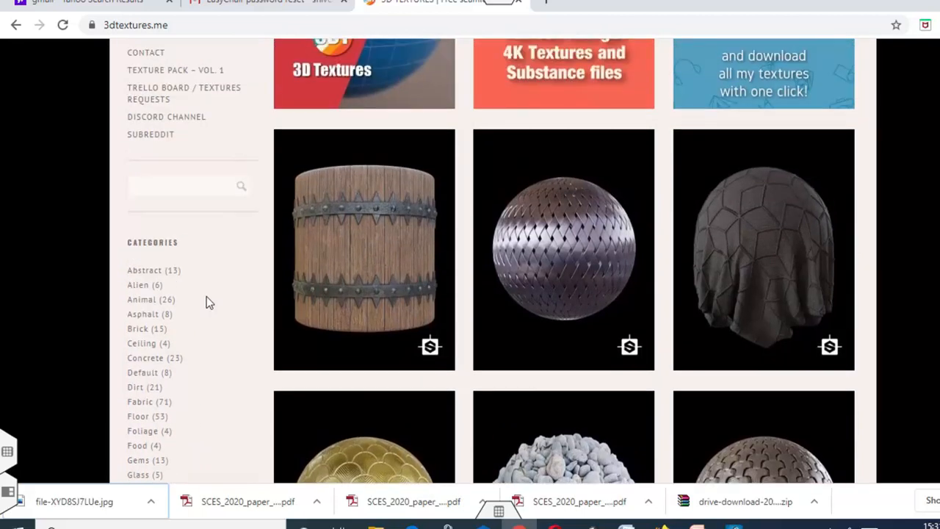
scroll(208, 302, "down", 2)
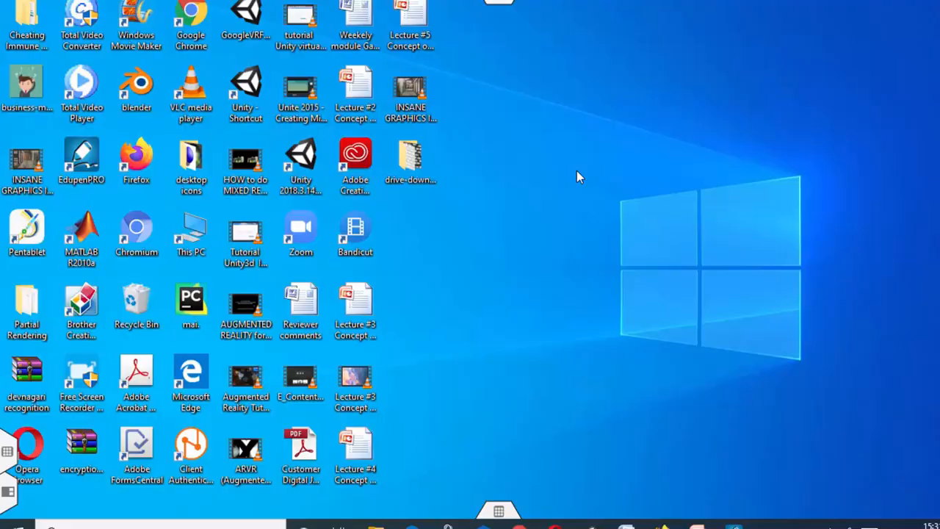
Open the drive-download folder on the desktop and import all its Brick_Wall_017 maps and the Material_1360 image into Unity's Assets folder.
double_click(404, 160)
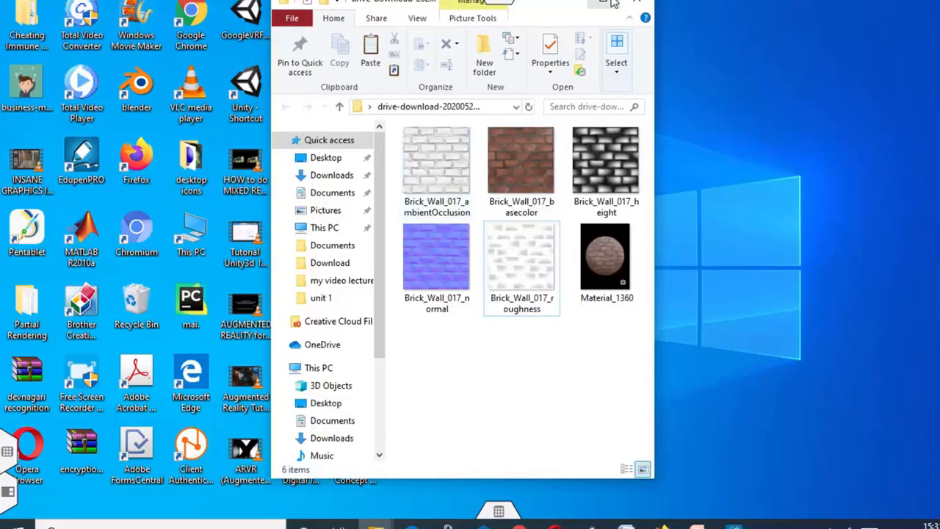
key("super+Up")
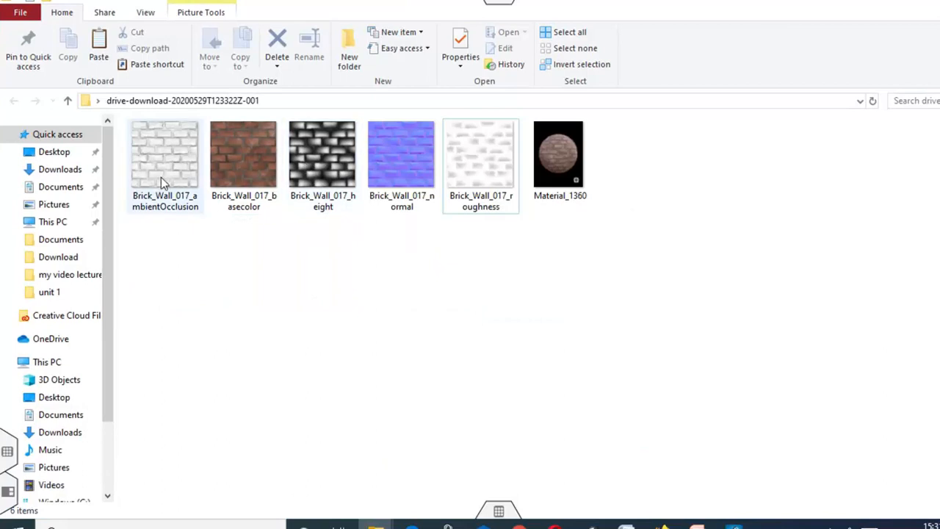
left_click(260, 174)
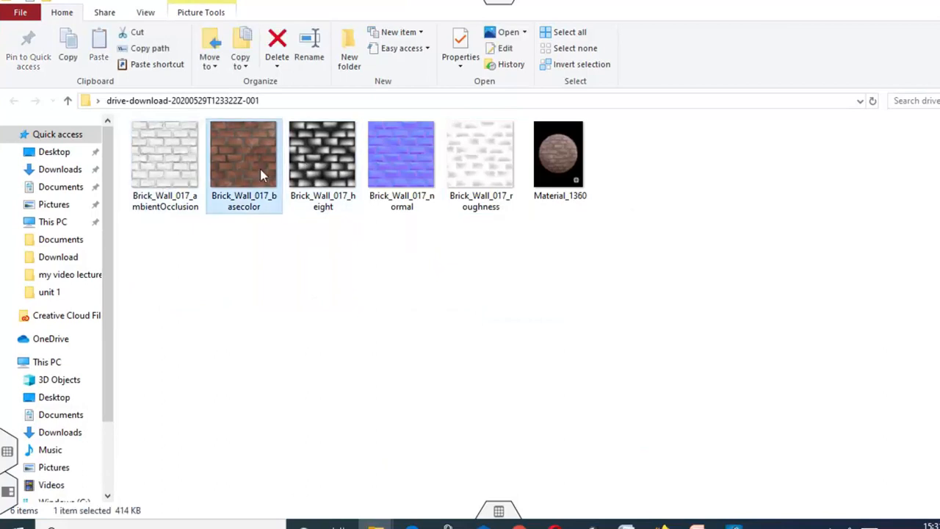
left_click(379, 174)
left_click(153, 176)
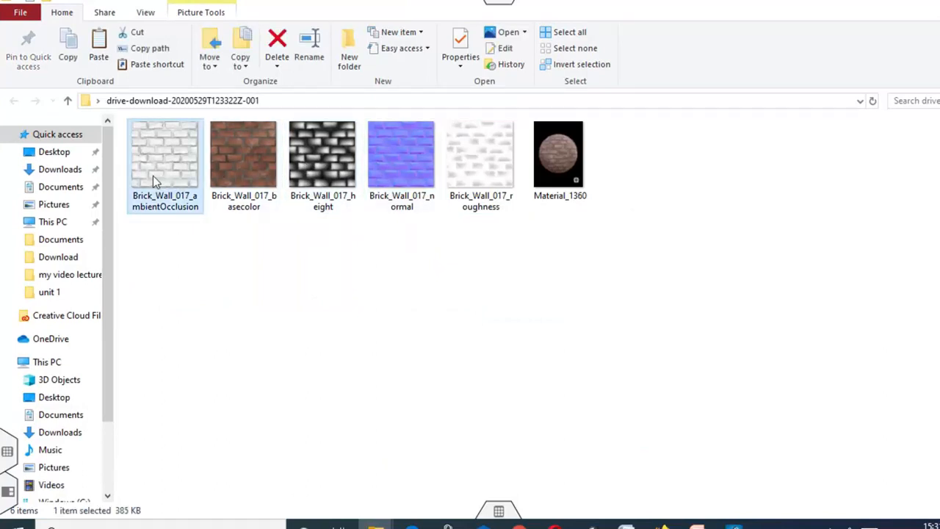
left_click(318, 181)
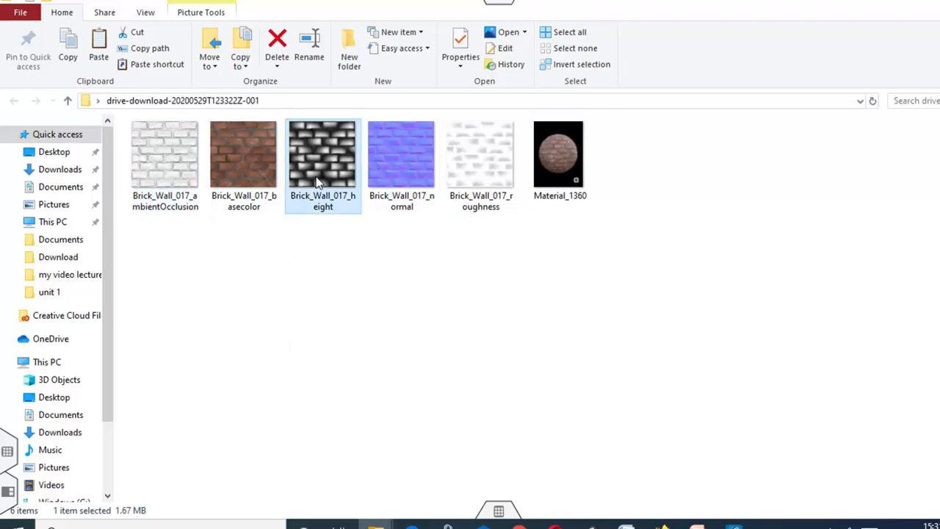
left_click(637, 215)
left_click_drag(636, 210, 108, 163)
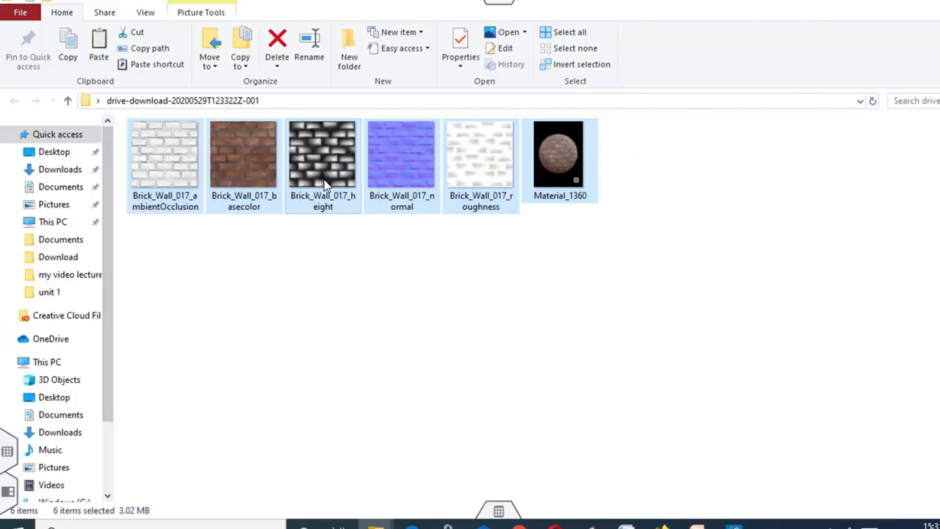
left_click_drag(328, 188, 662, 482)
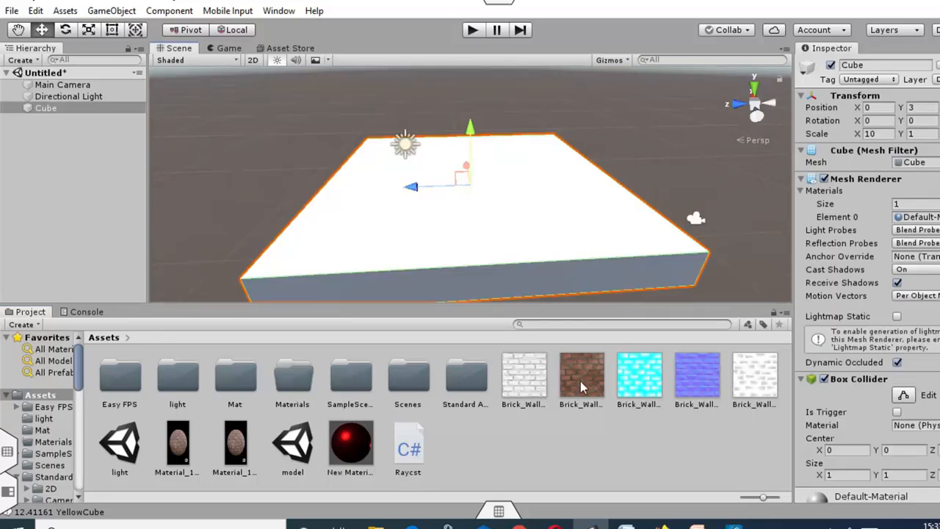
Apply the Brick_Wall_017_basecolor texture to the flat cube in the scene and inspect the textured surface.
left_click(580, 387)
left_click_drag(580, 387, 536, 239)
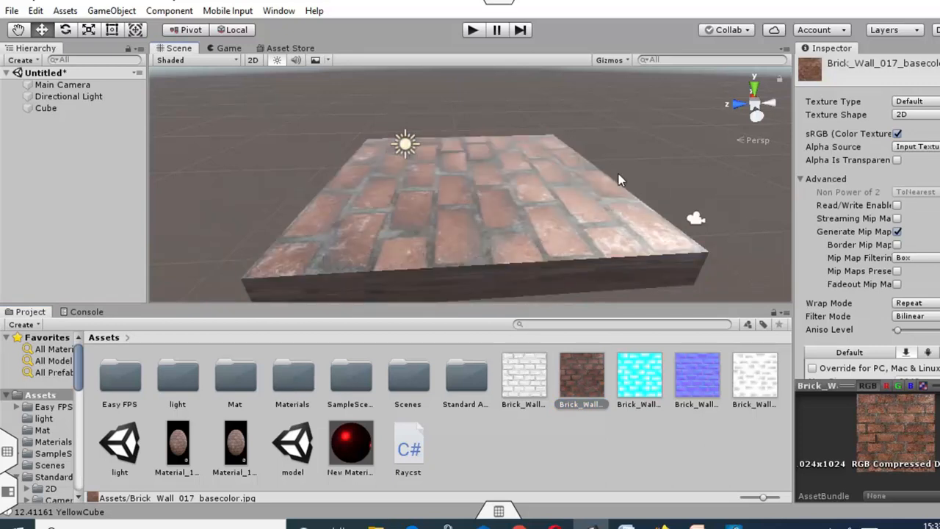
left_click(507, 218)
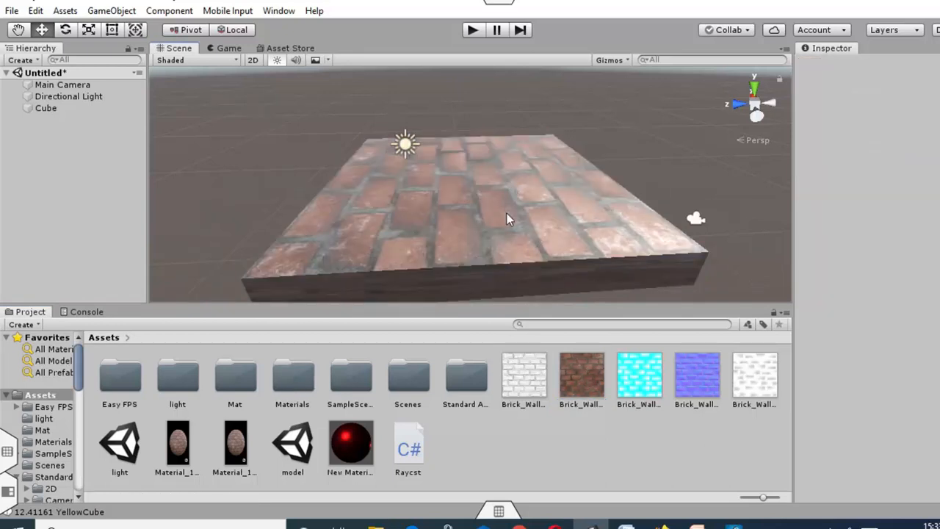
left_click_drag(517, 210, 493, 238, "alt")
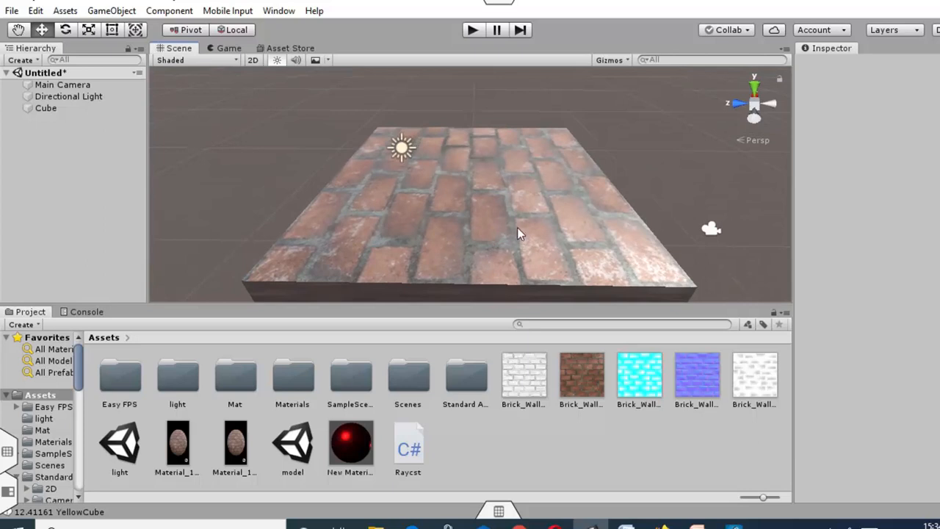
key("alt")
scroll(487, 188, "up", 8)
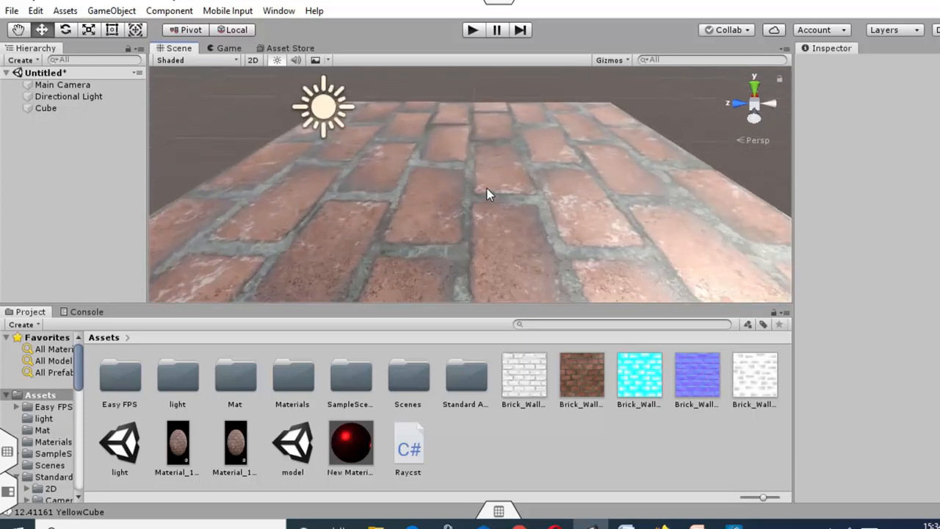
scroll(487, 188, "down", 8)
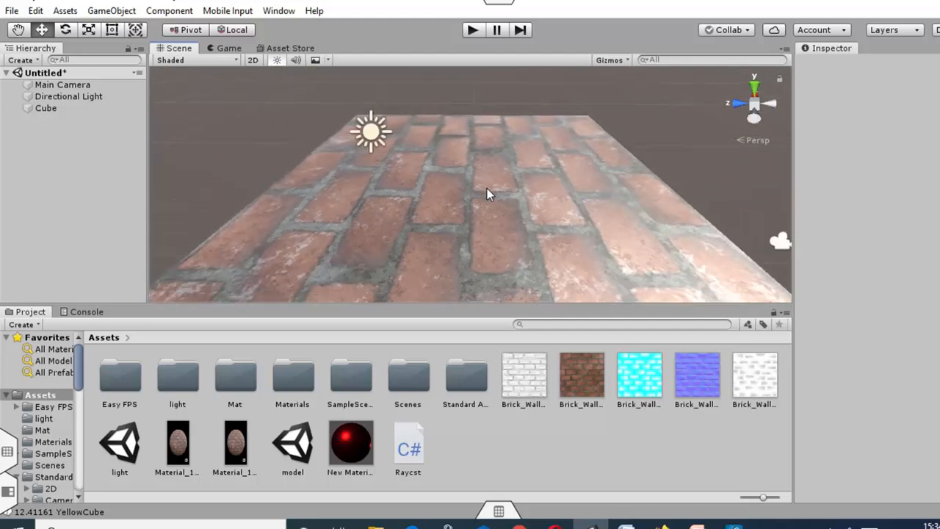
scroll(487, 188, "down", 5)
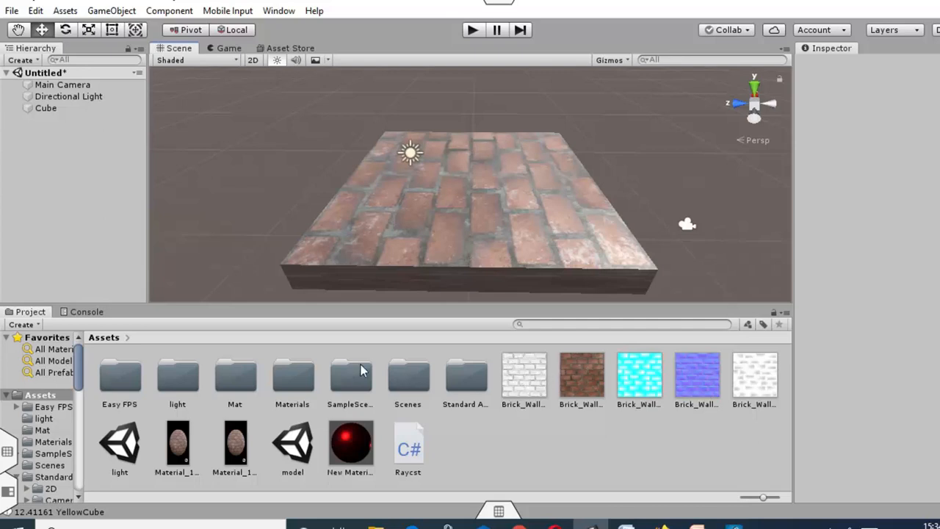
Open the Brick_Wall_017_basecolor material in the Materials folder and assign the Brick_Wall_017_normal texture as its Normal Map.
left_click(291, 388)
double_click(288, 384)
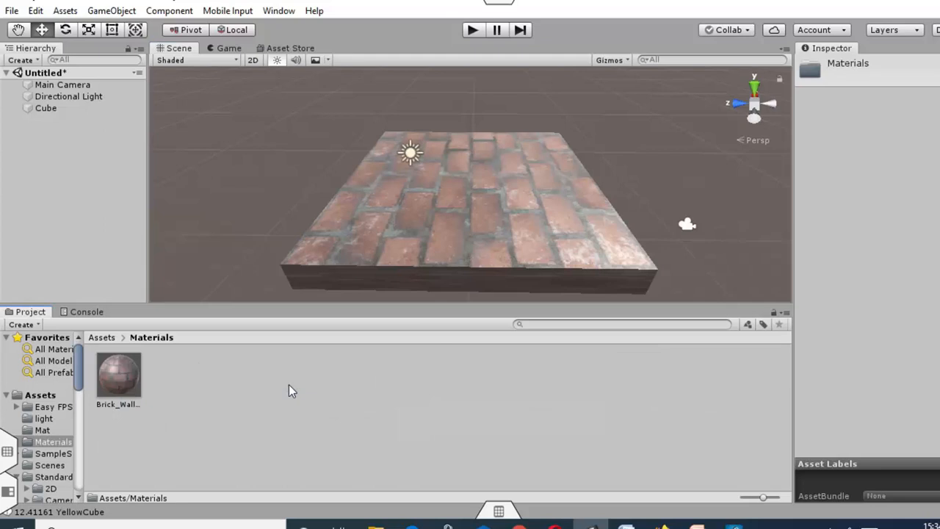
left_click(121, 372)
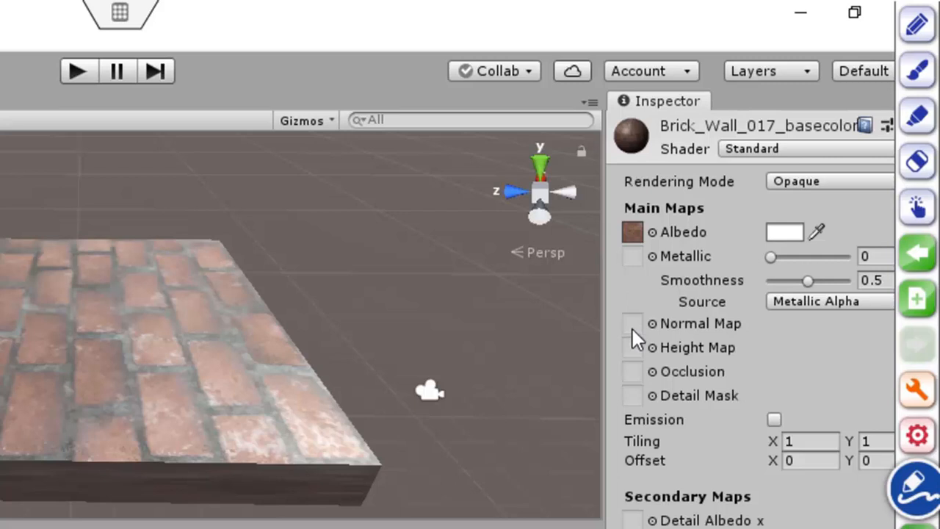
left_click(651, 324)
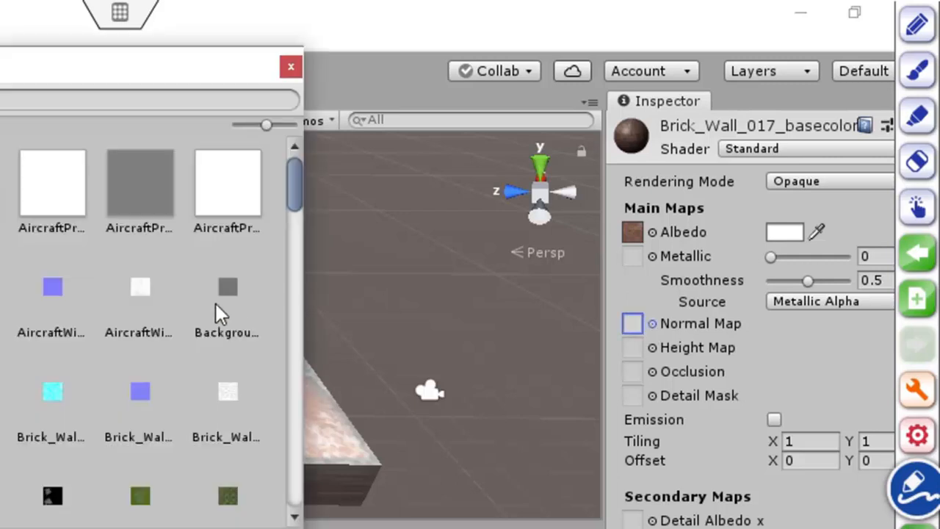
left_click(132, 408)
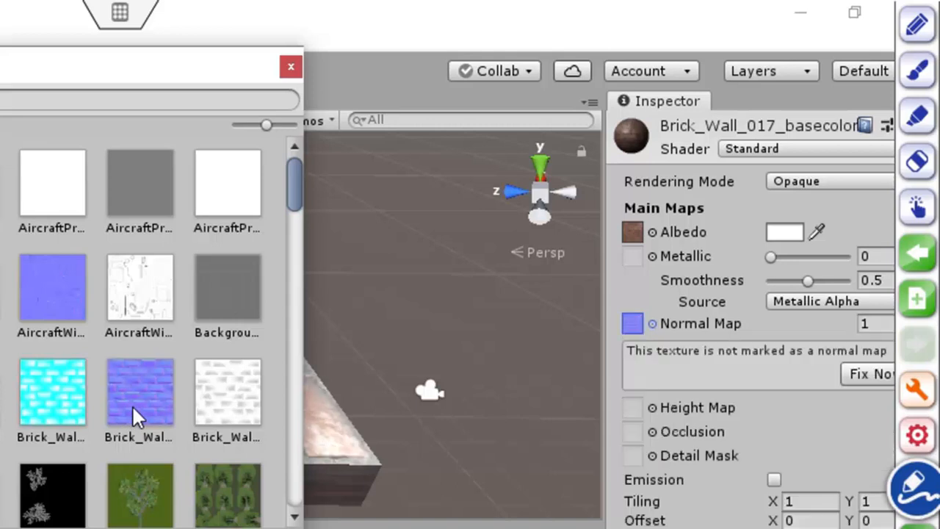
left_click(291, 65)
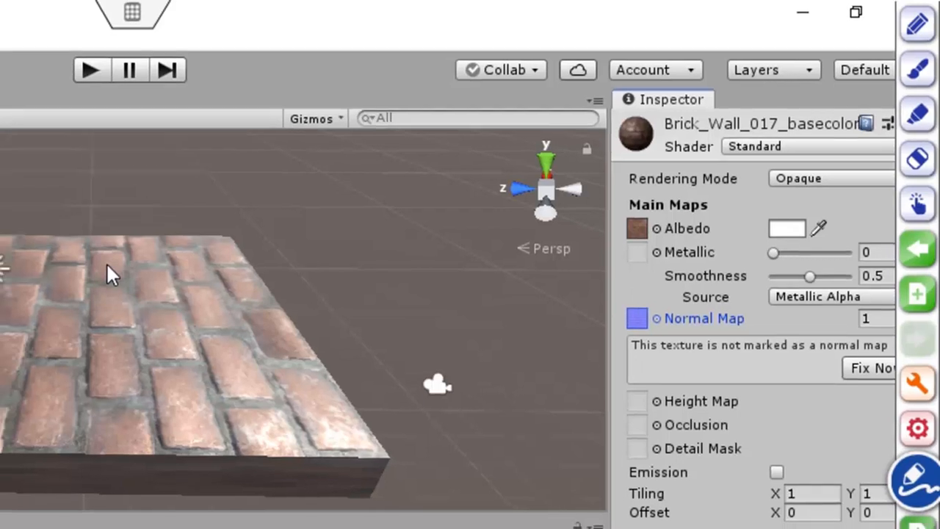
Inspect the bricks' relief up close and assign the Brick_Wall_017_height texture as the material's Height Map.
scroll(93, 266, "up", 3)
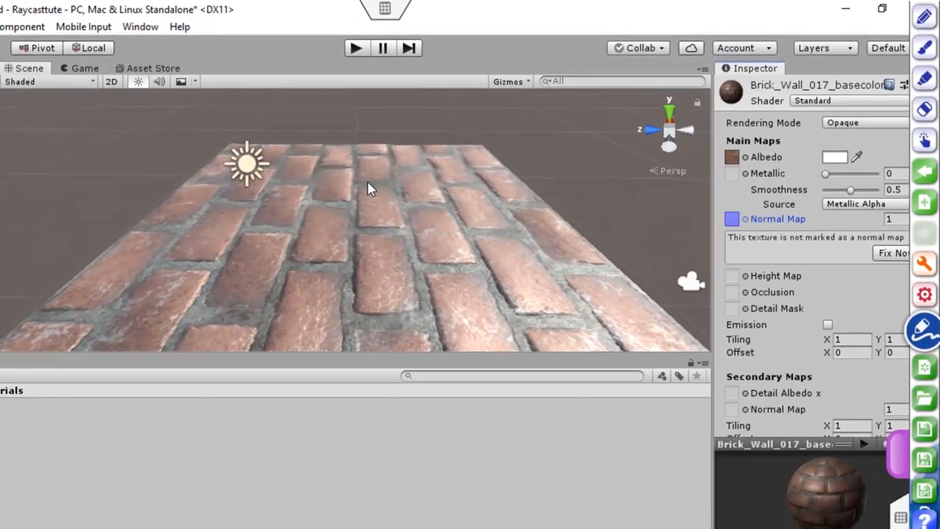
scroll(368, 183, "down", 3)
scroll(367, 188, "up", 3)
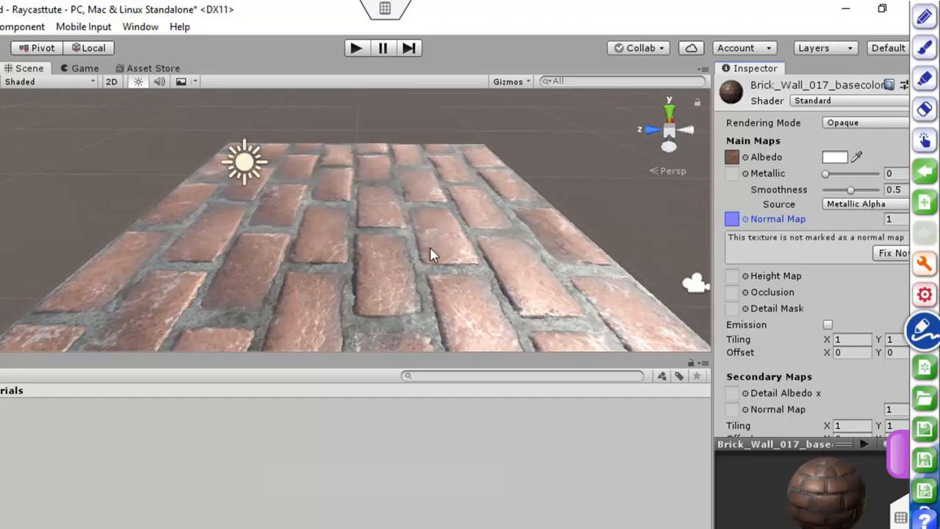
mouse_move(420, 252)
left_mouse_down("alt")
mouse_move(411, 152)
mouse_move(404, 224)
mouse_move(380, 243)
mouse_move(405, 262)
left_mouse_up("alt")
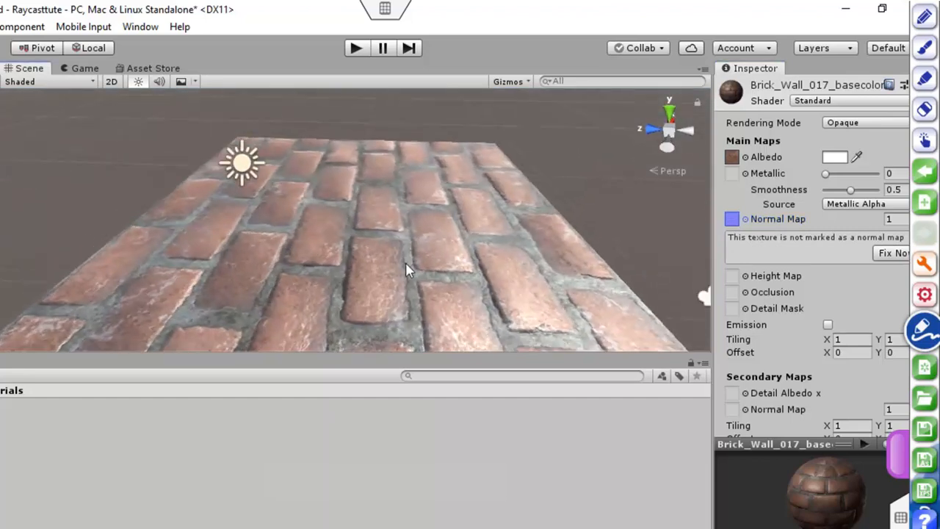
scroll(406, 263, "up", 3)
scroll(406, 263, "down", 3)
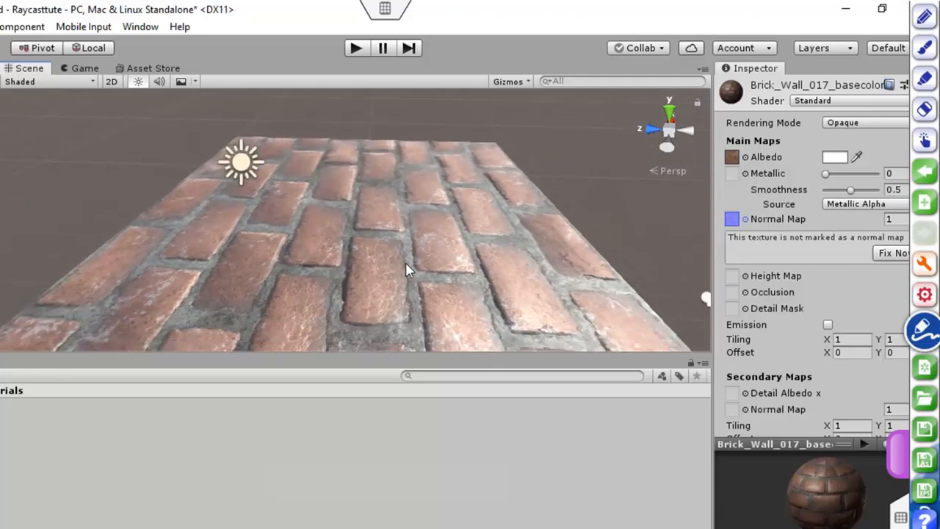
left_click(746, 277)
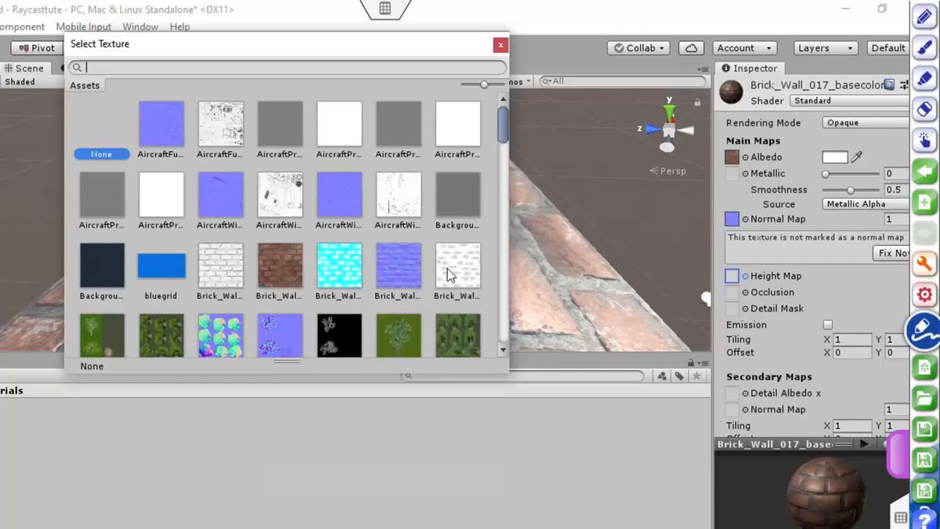
left_click(338, 272)
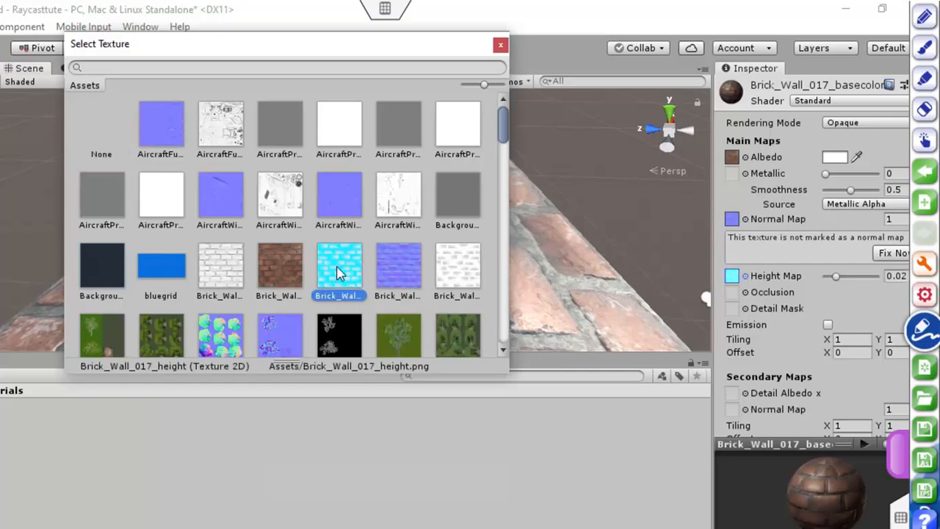
left_click(499, 48)
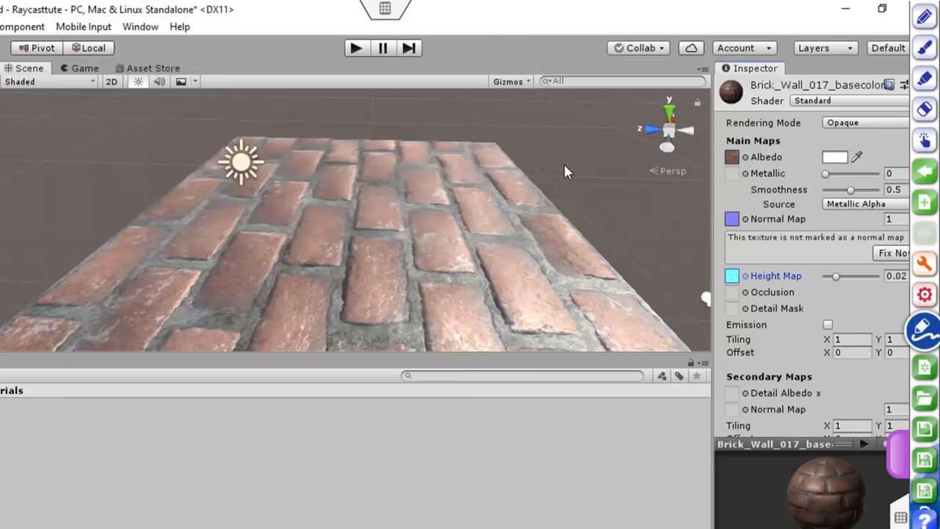
Assign the white Brick_Wall_017 ambient occlusion texture as the brick material's Occlusion map.
left_click(746, 292)
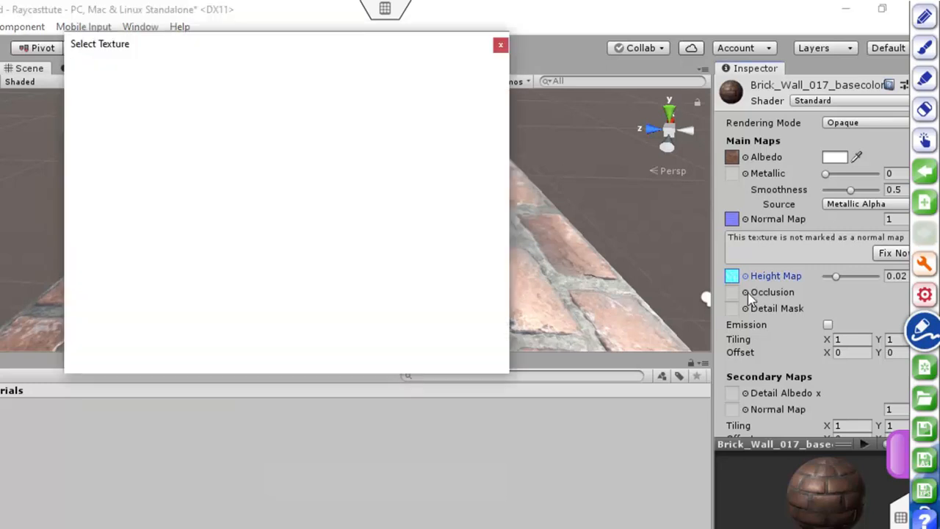
left_click(219, 268)
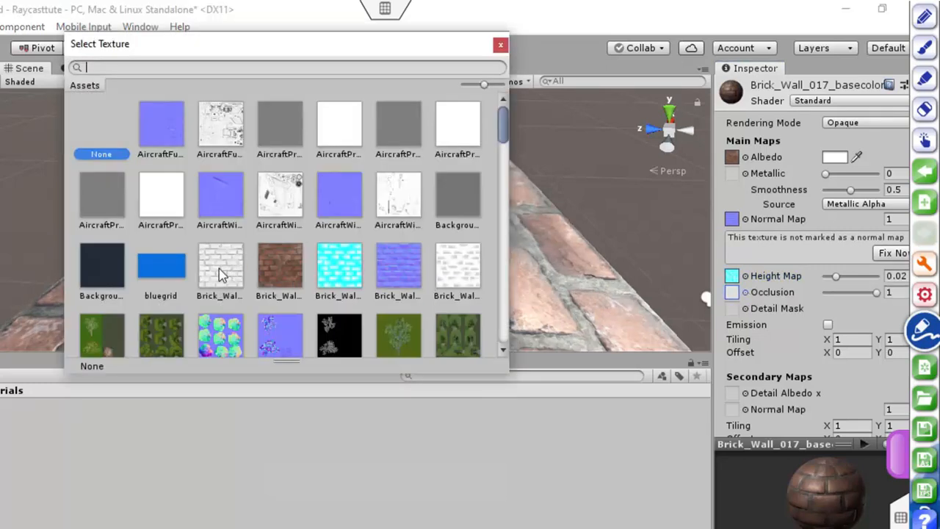
left_click(500, 45)
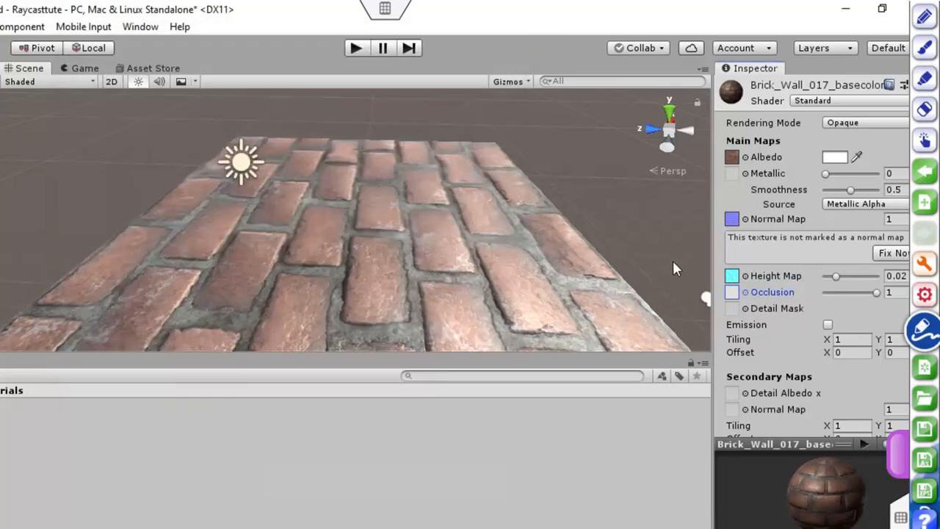
Assign the Brick_Wall_017_basecolor texture as the material's Detail Mask and inspect the brick surface from several angles.
left_click(746, 309)
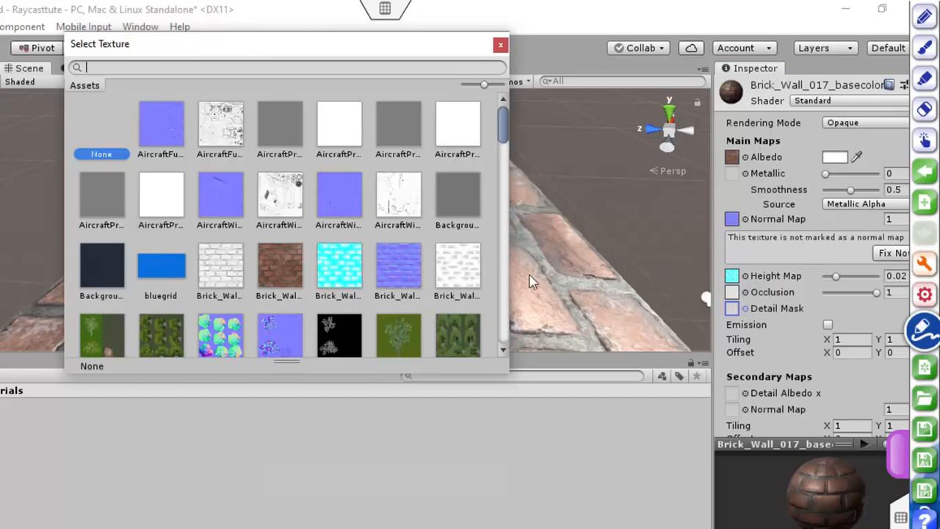
left_click(272, 264)
left_click(501, 46)
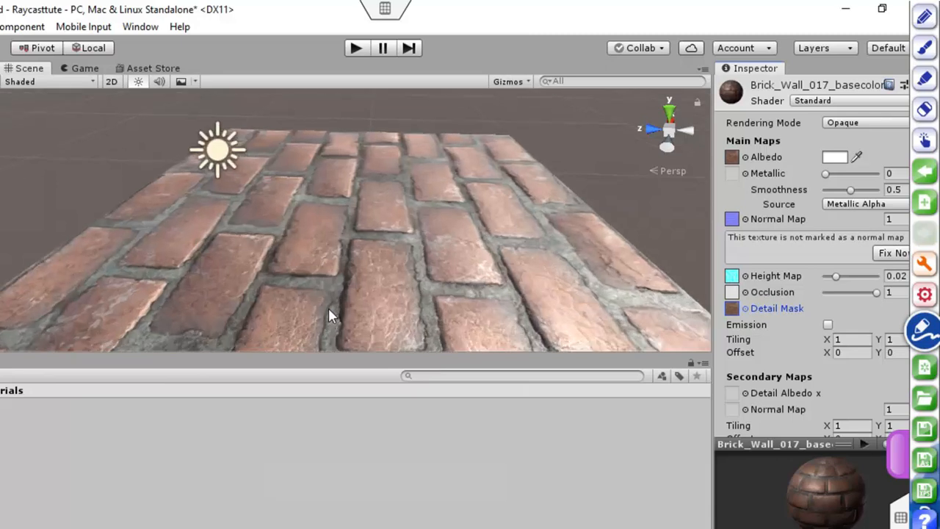
left_click_drag(343, 319, 271, 350, "alt")
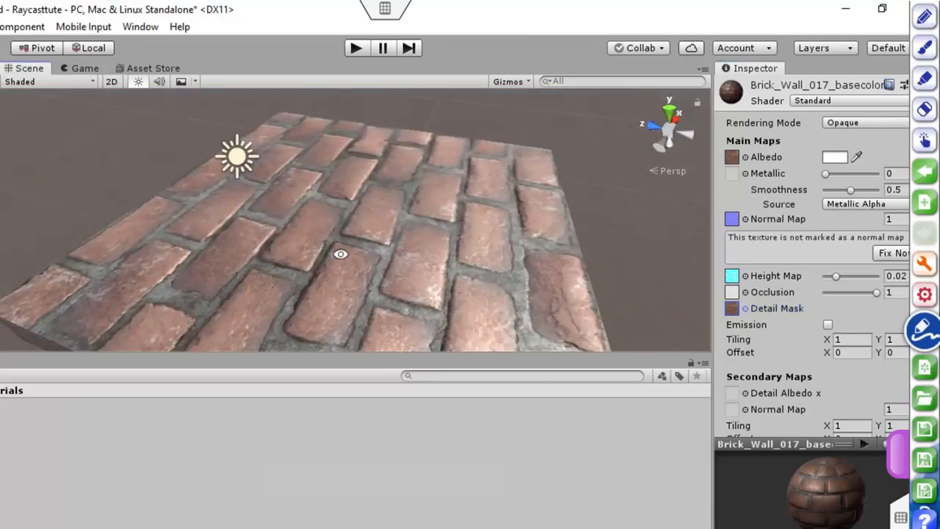
left_click_drag(340, 254, 382, 309, "alt")
left_click_drag(399, 230, 451, 308, "alt")
left_click_drag(436, 222, 437, 258, "alt")
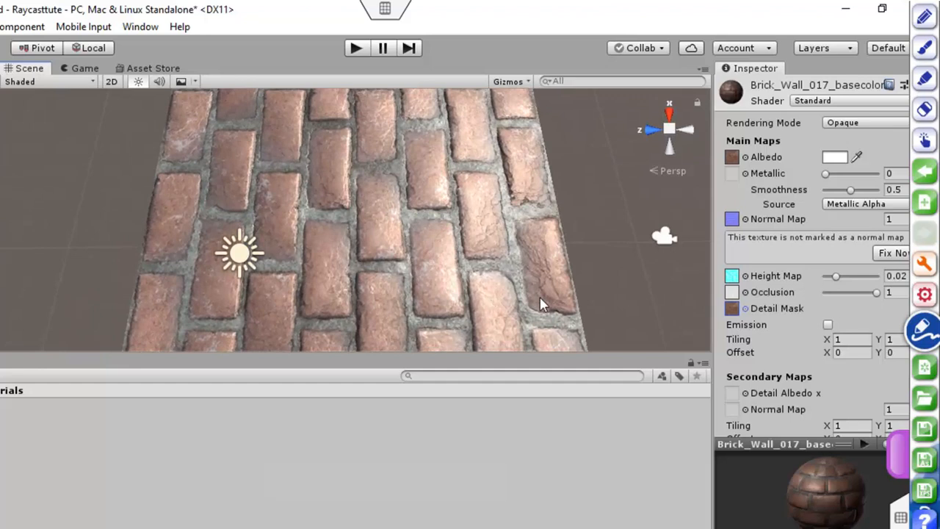
Assign the Brick_Wall_017_normal texture as the Normal Map under the material's Secondary Maps and inspect the bricks' relief.
scroll(834, 328, "down", 4)
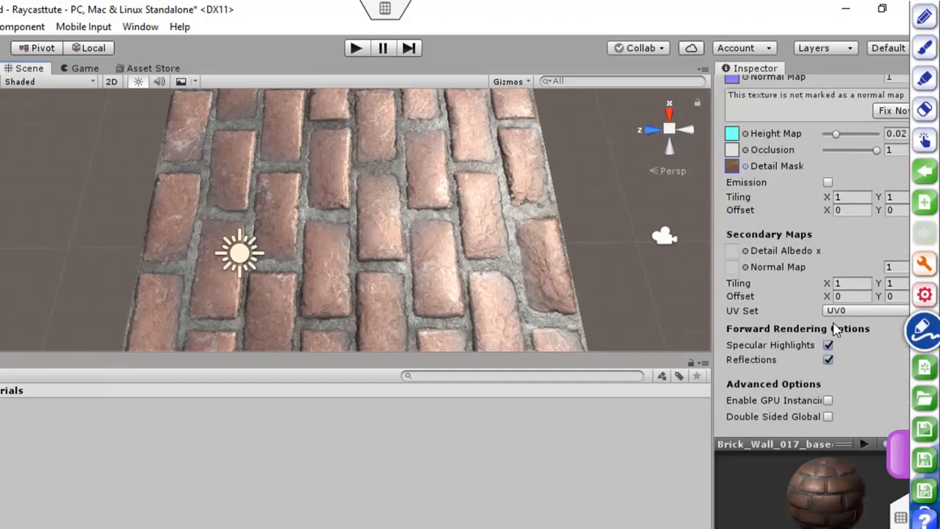
scroll(834, 329, "up", 2)
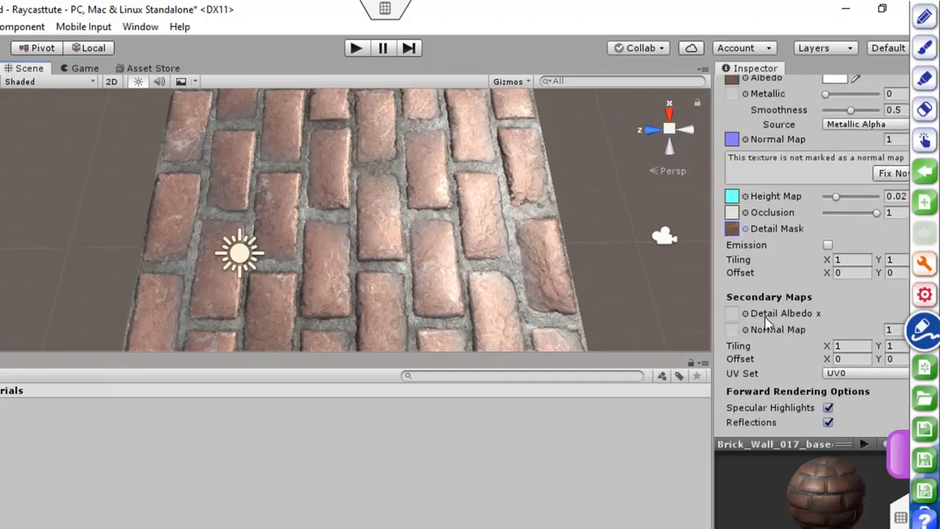
left_click(745, 329)
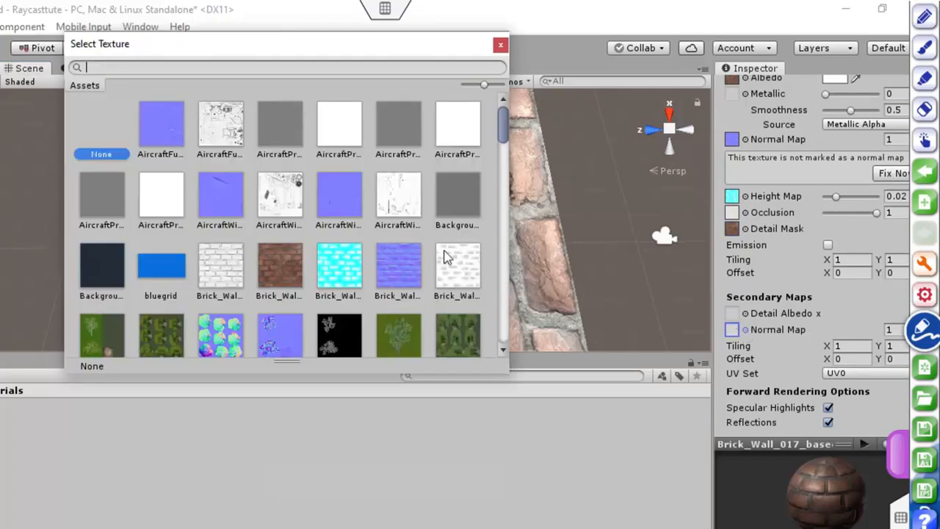
left_click(394, 279)
left_click(500, 46)
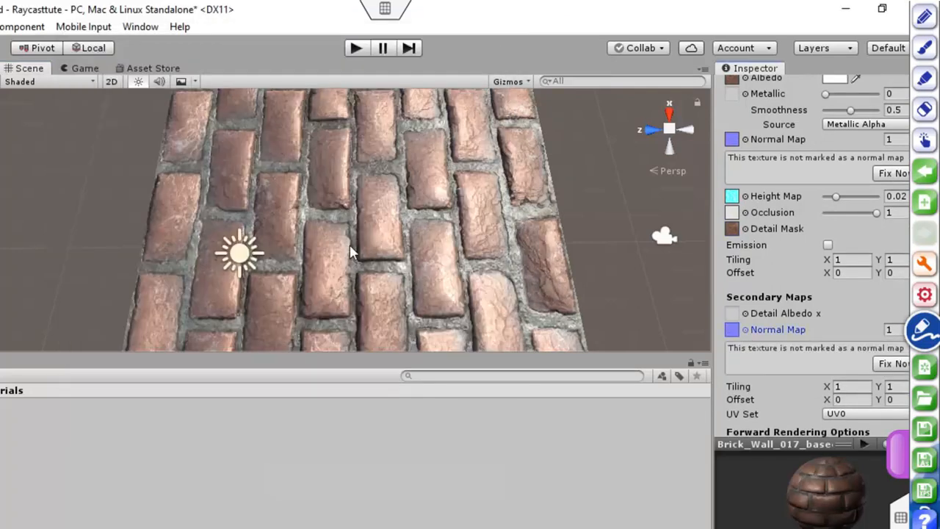
left_click_drag(348, 254, 343, 222, "alt")
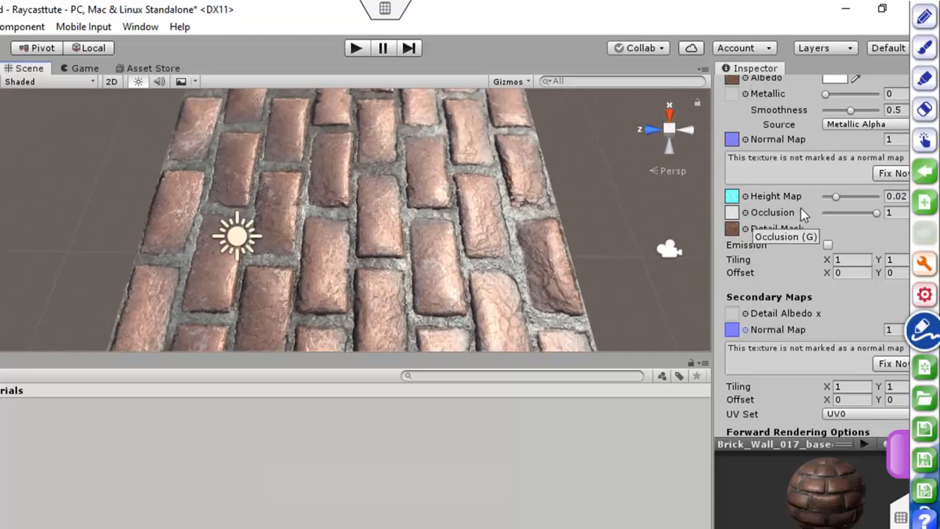
Test the brick material's Smoothness at 0.71 and reduce it to 0, inspecting the surface's reflections at both values.
scroll(802, 212, "up", 2)
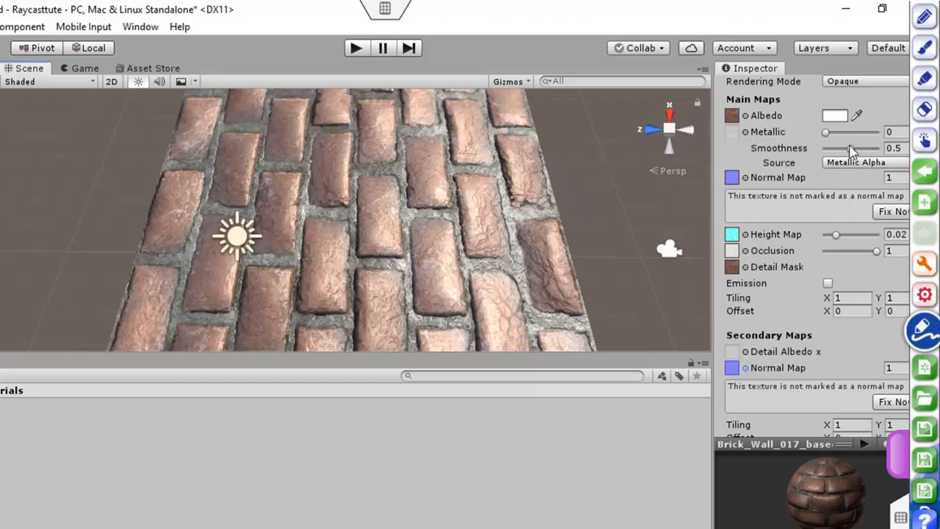
left_click_drag(850, 149, 863, 150)
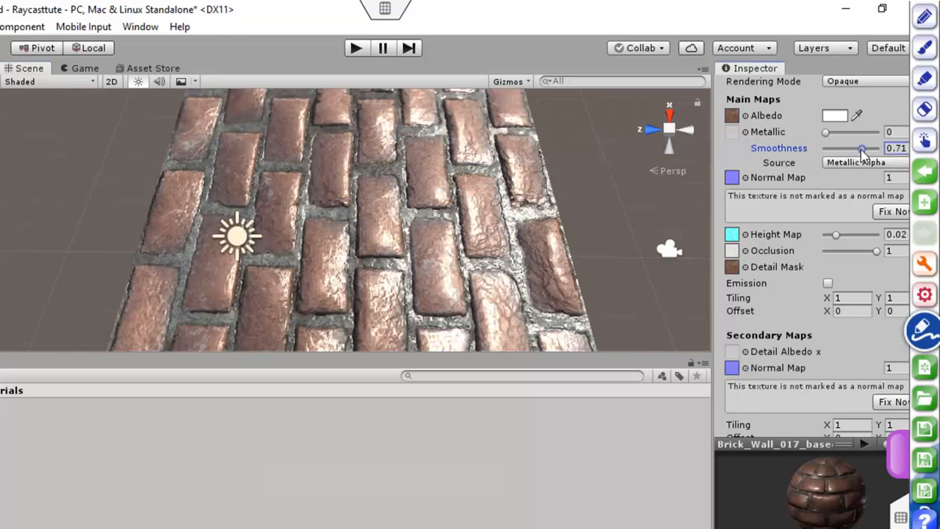
left_click_drag(468, 180, 474, 249, "alt")
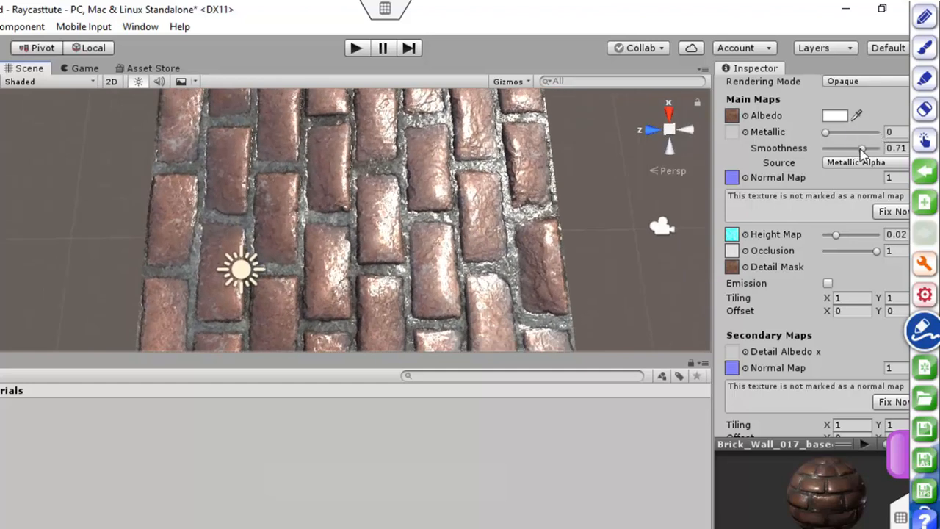
left_click_drag(864, 152, 825, 160)
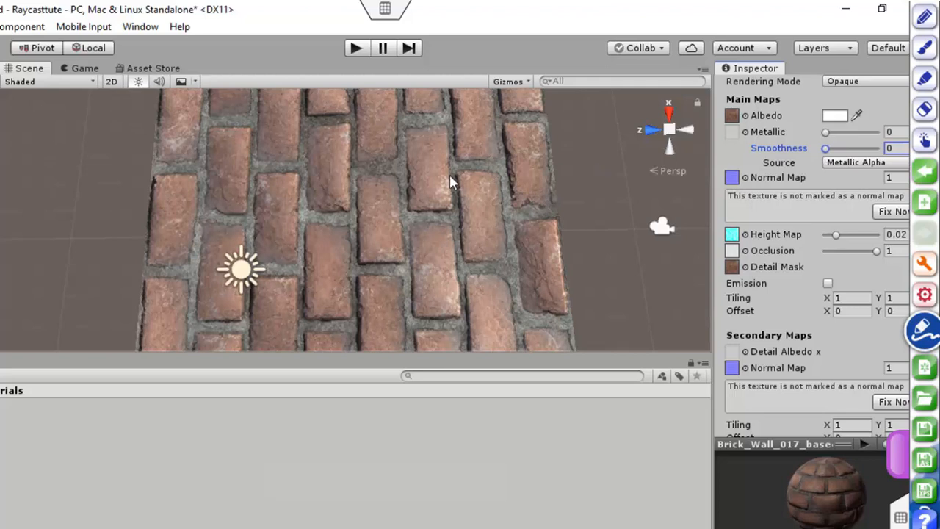
left_click_drag(449, 174, 492, 148, "alt")
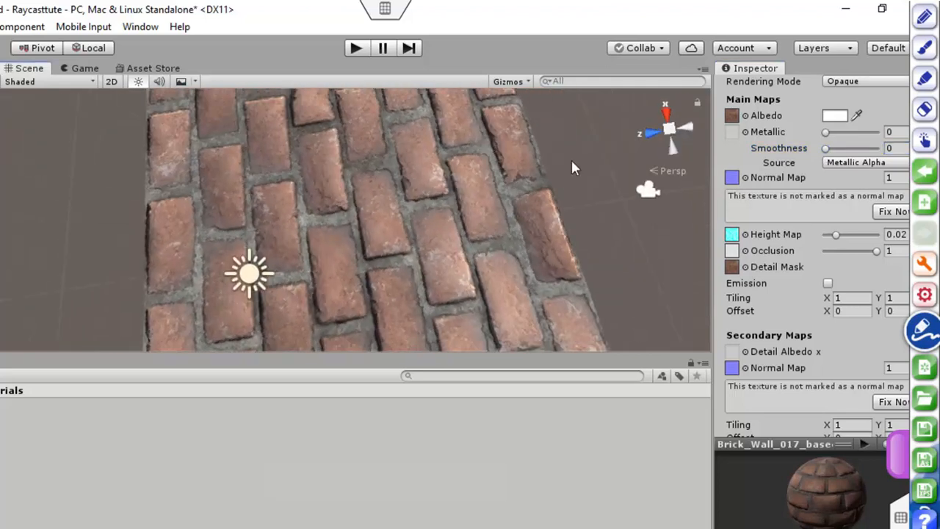